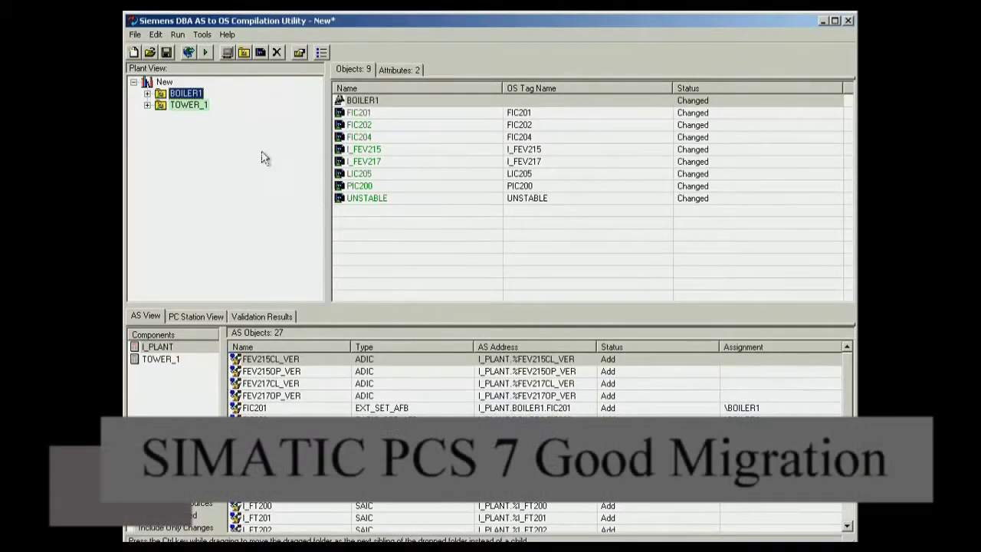
Rename the BOILER1 plant folder to BOILER
right_click(197, 98)
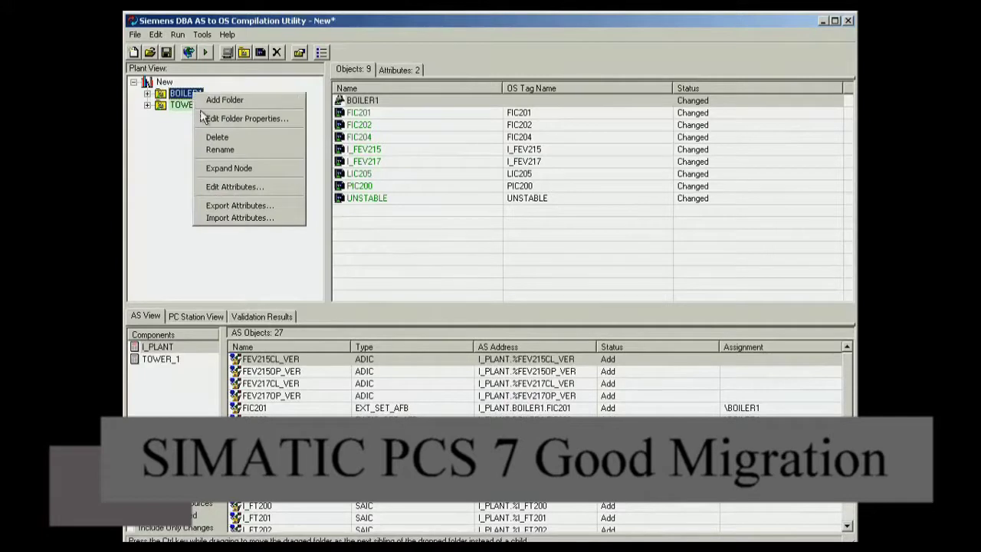
left_click(214, 151)
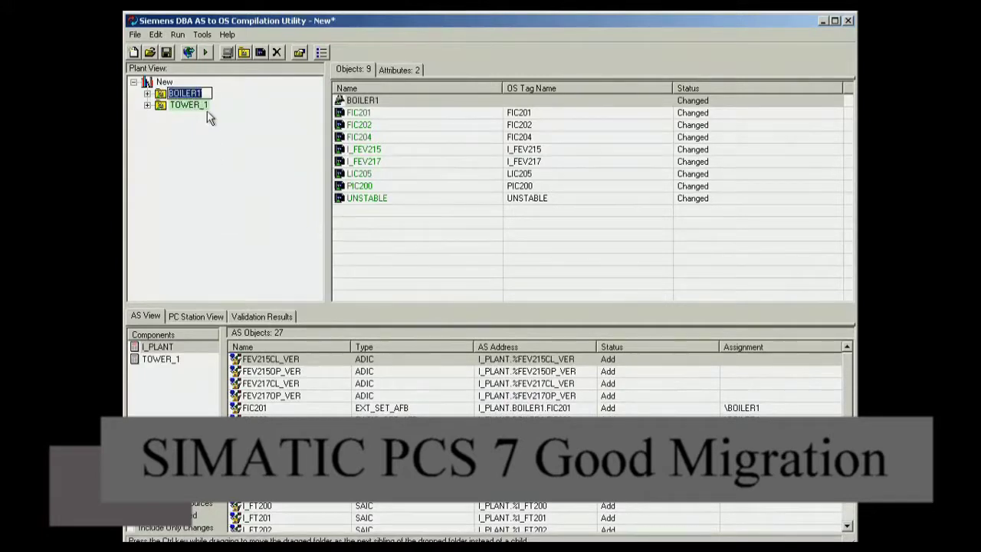
type("BOILER_")
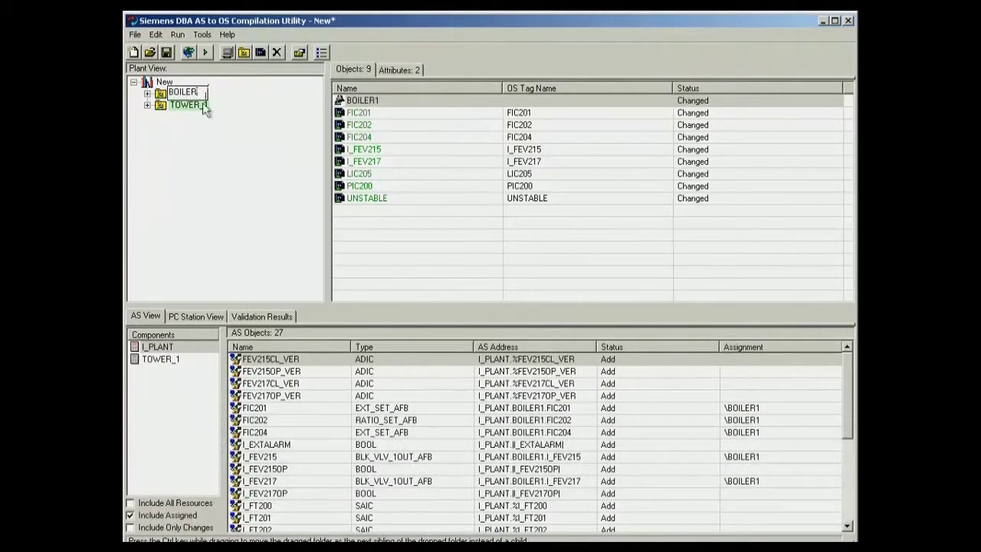
left_click(204, 111)
Rename the TOWER_1 plant folder to TOWER
right_click(198, 93)
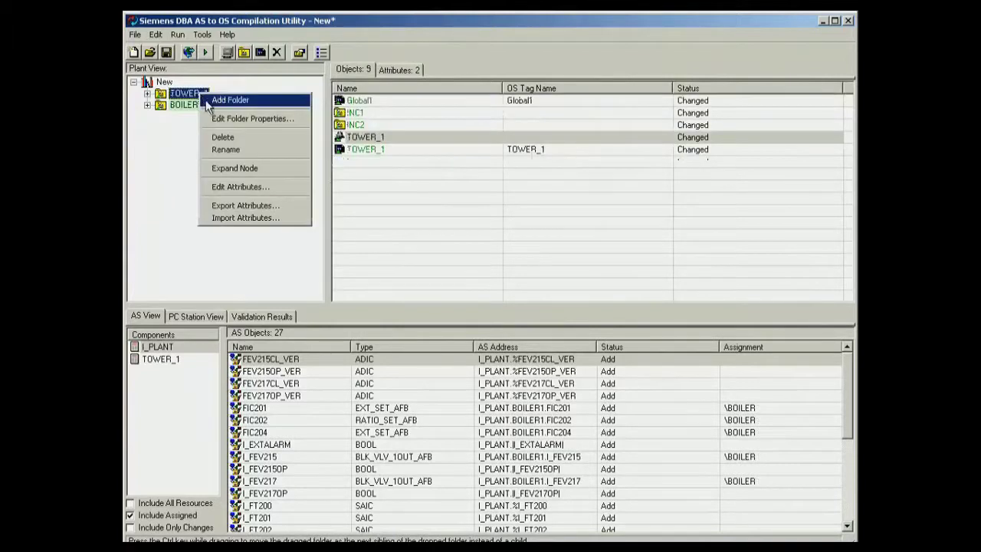
left_click(225, 148)
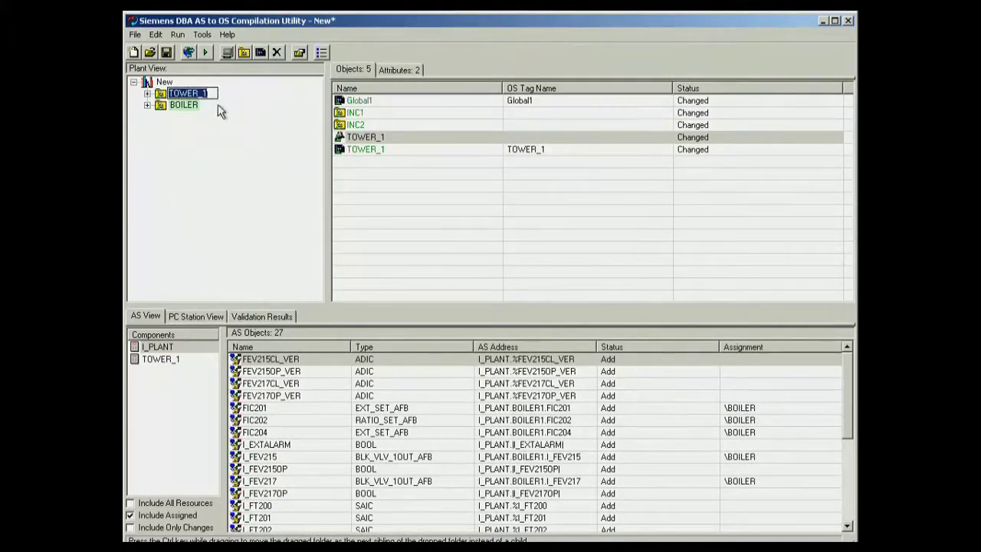
type("TOWER")
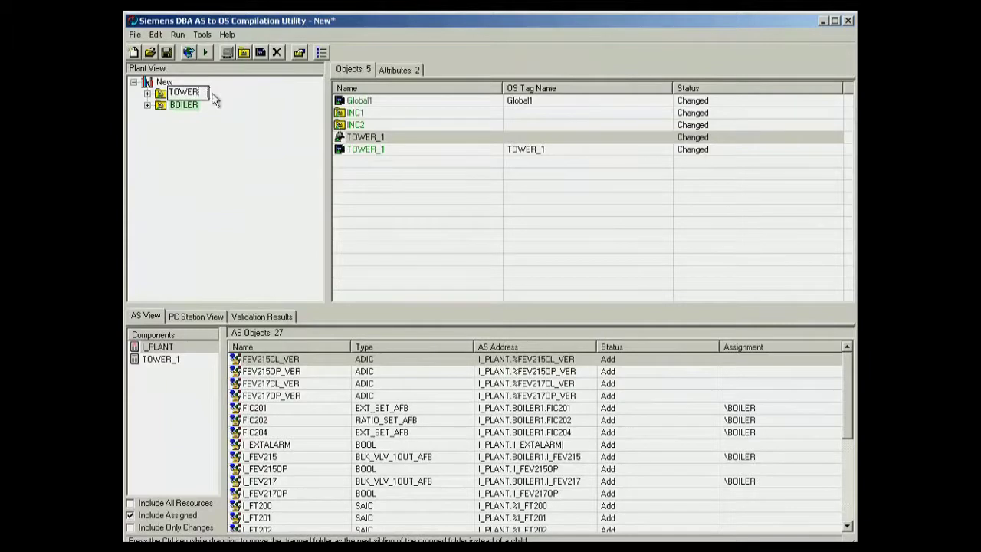
left_click(224, 105)
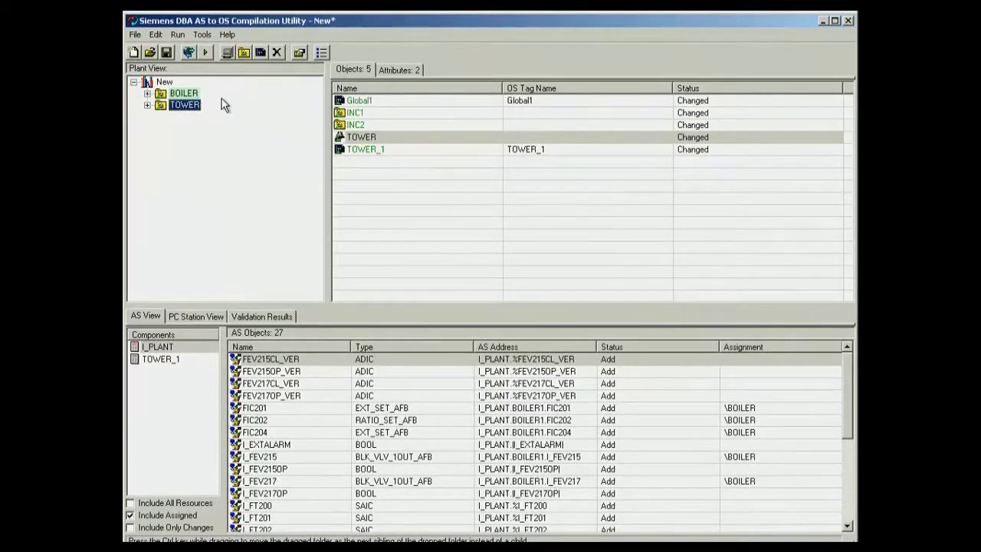
Add a SYSTEM folder under the New root and drag I_PLANT from AS View into it
right_click(167, 84)
left_click(181, 85)
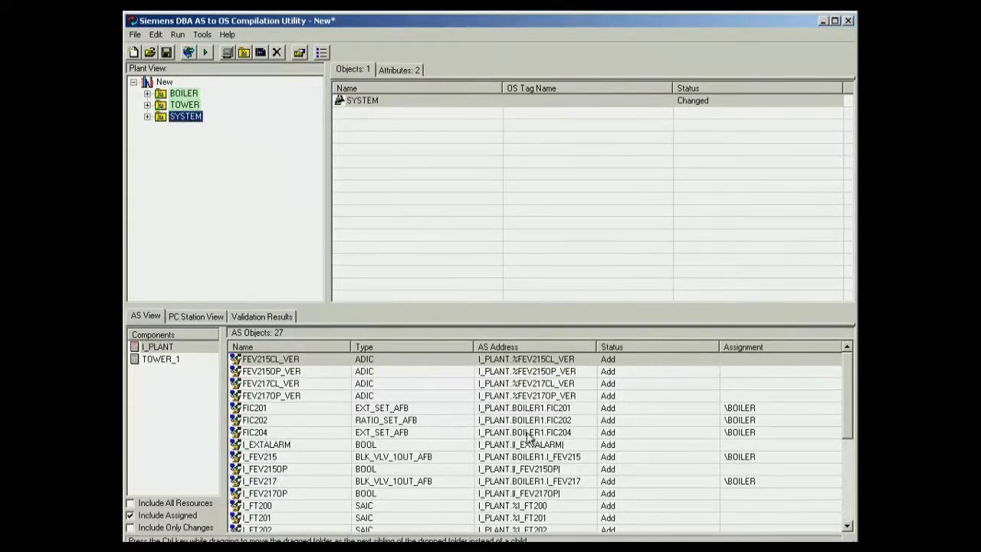
scroll(851, 521, "down", 5)
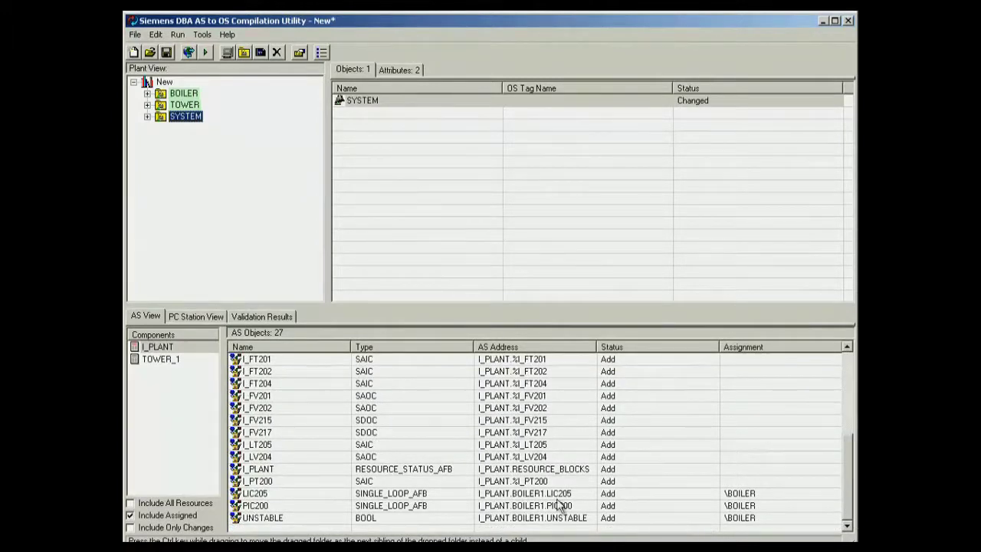
left_click(251, 470)
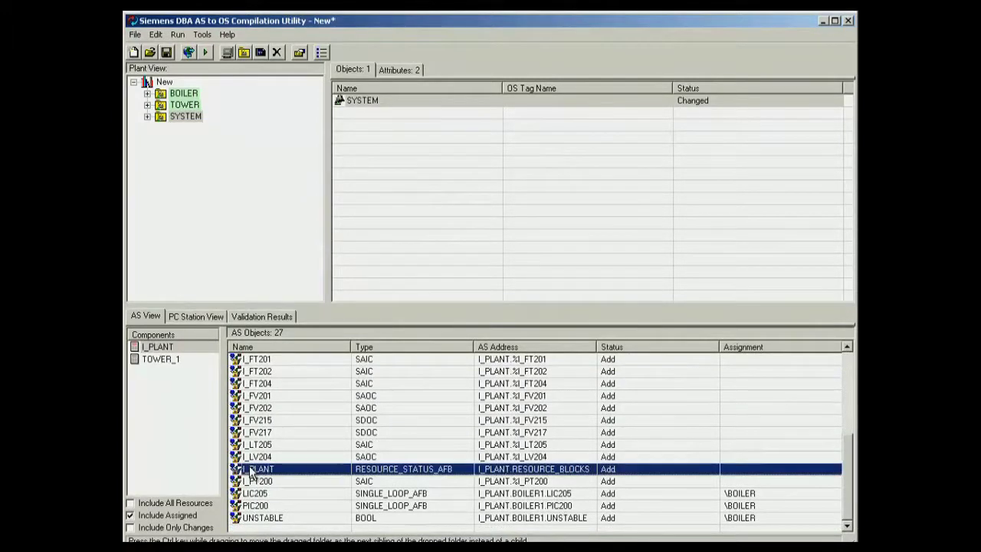
left_click_drag(250, 470, 188, 117)
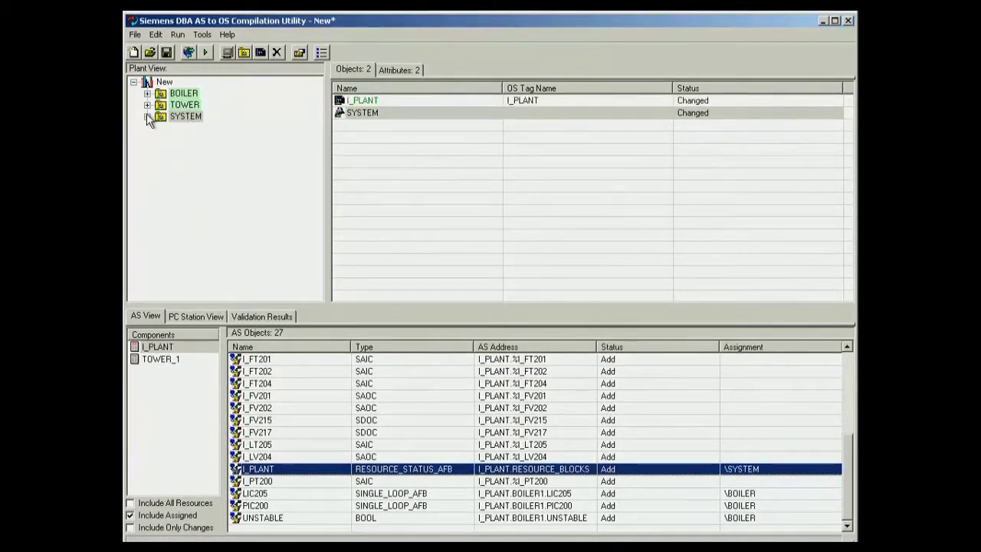
left_click(148, 117)
left_click(198, 140)
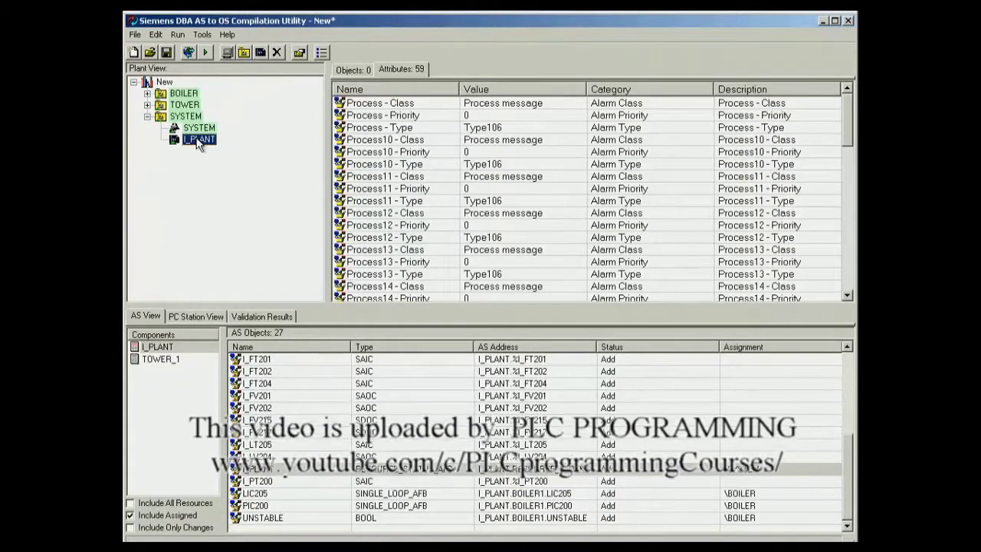
Move SYSTEM to the top of the plant tree and save the project as New.dba
left_click(188, 117)
left_click_drag(191, 121, 163, 90)
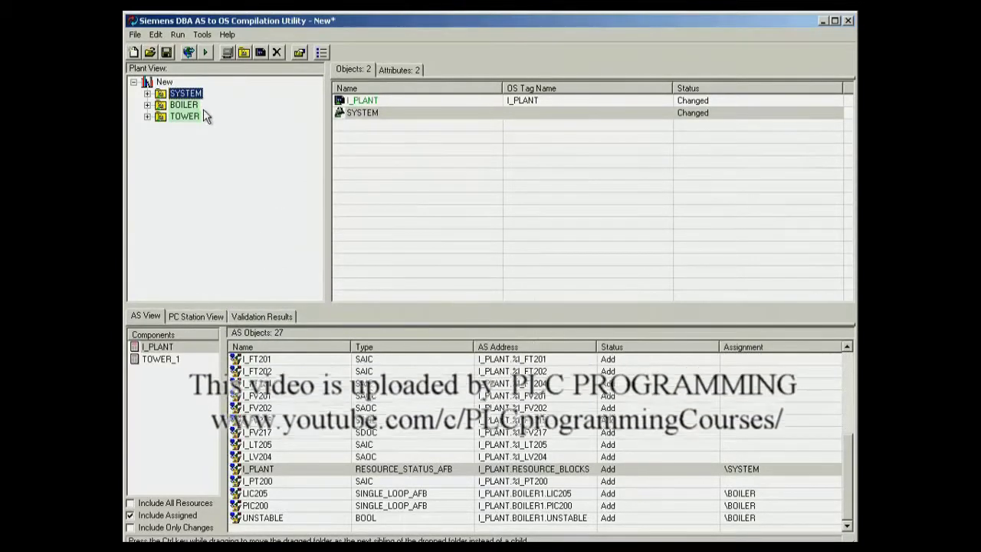
key("ctrl+s")
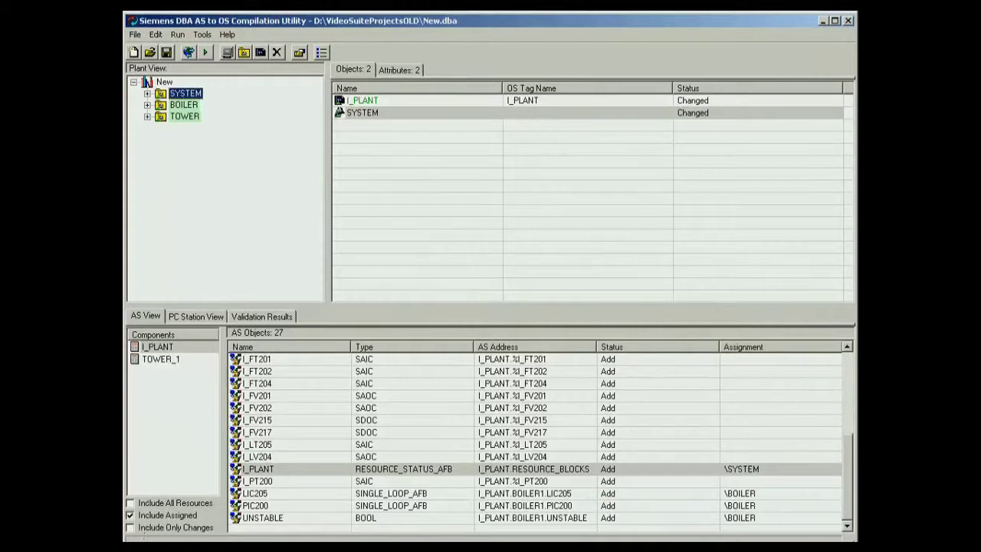
key("super")
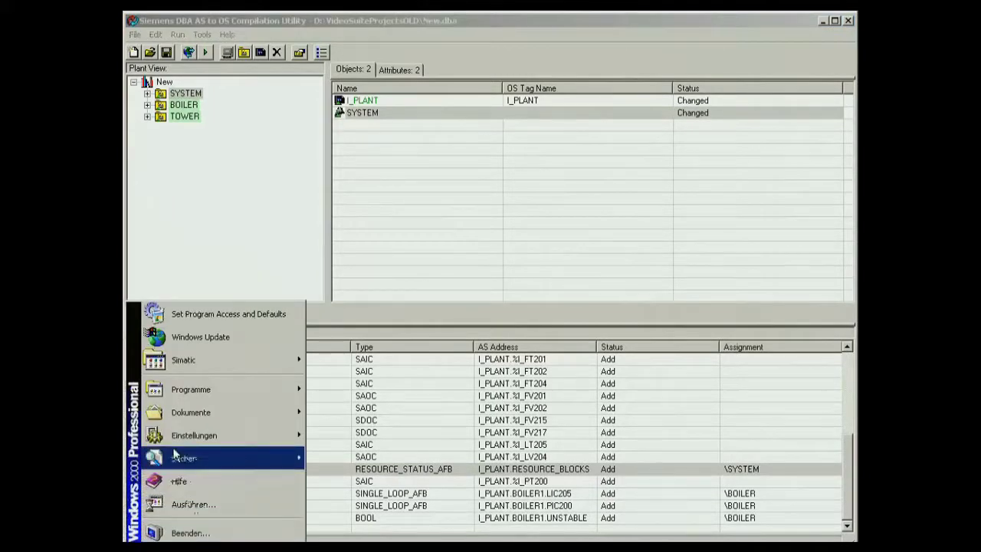
Launch Windows Control Center 6.0 from Start > Simatic > WinCC
mouse_move(184, 406)
mouse_move(242, 362)
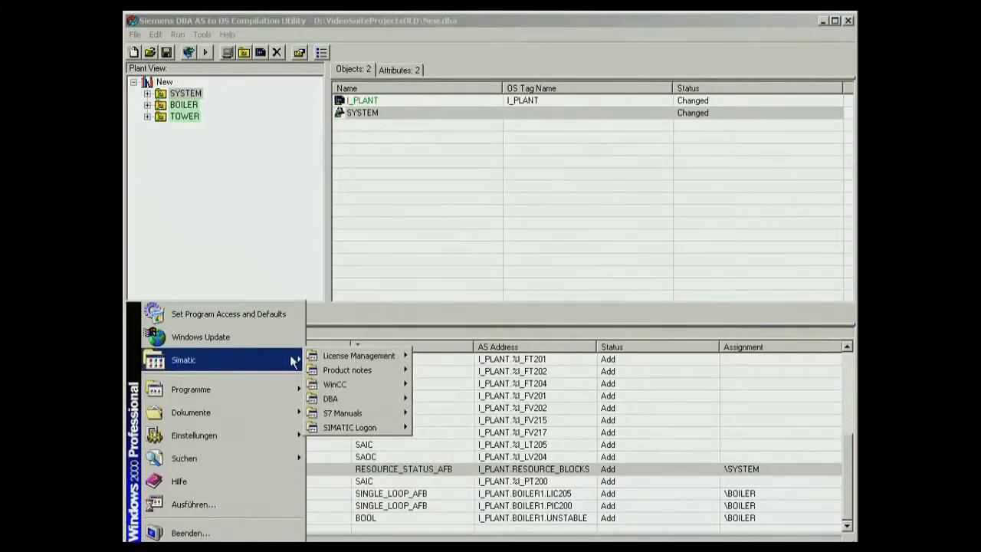
mouse_move(345, 386)
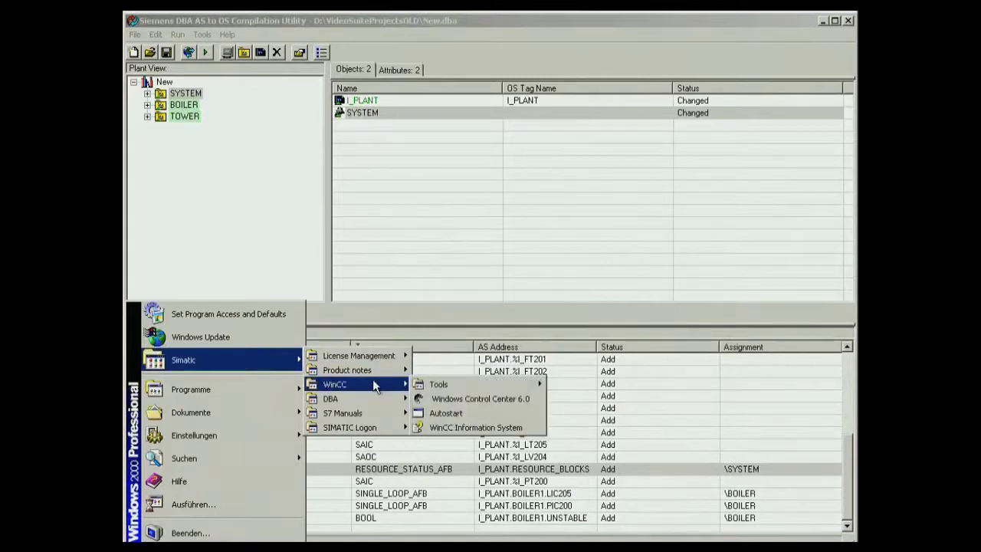
left_click(439, 400)
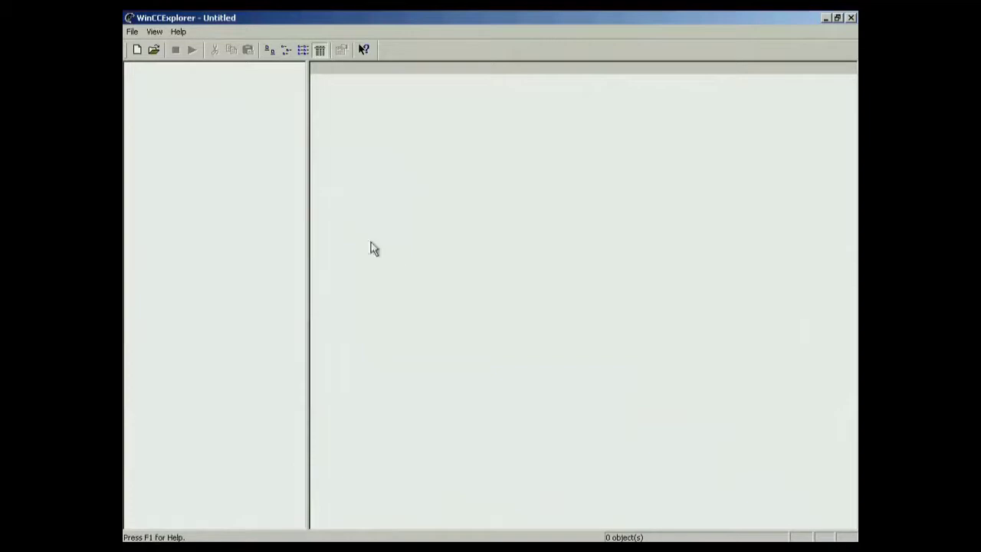
Create the multi-user WinCC project AP_PLANT in D:\pcs7videosuiteprojects
left_click(136, 50)
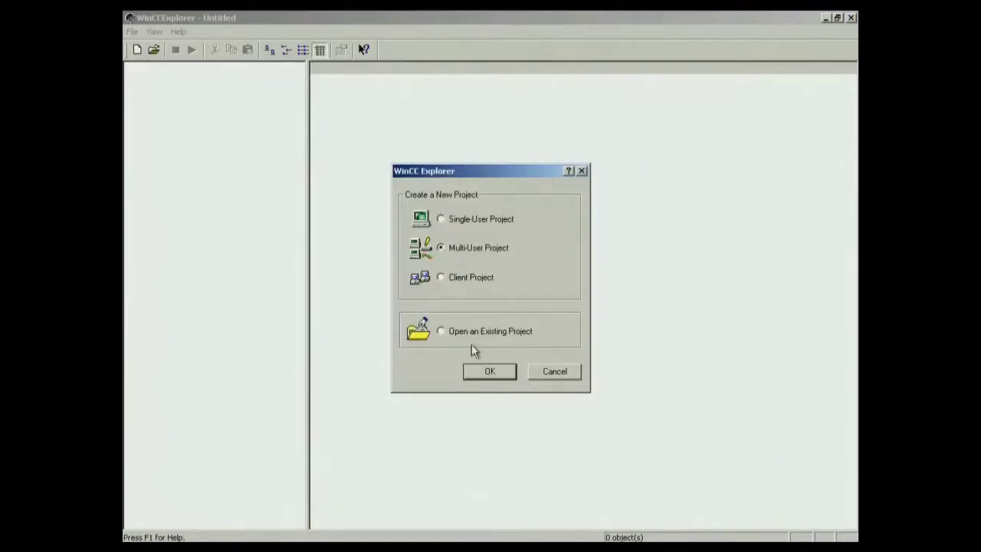
left_click(483, 374)
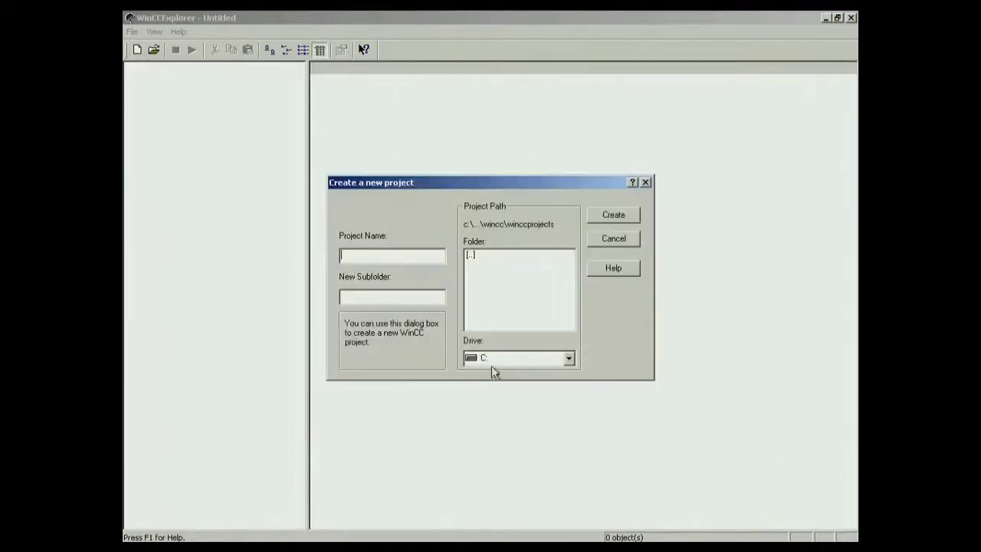
left_click(529, 362)
left_click(521, 387)
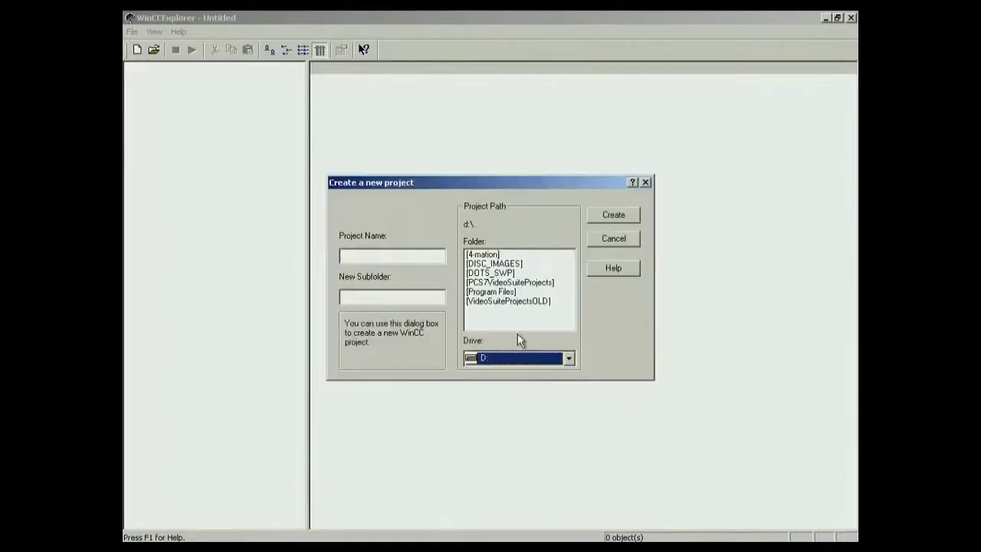
double_click(514, 283)
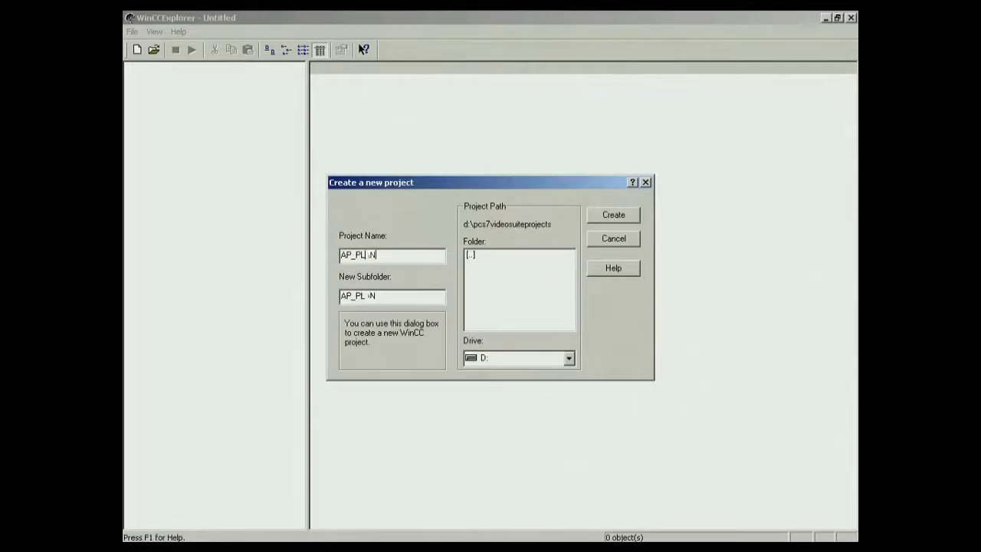
left_click(611, 214)
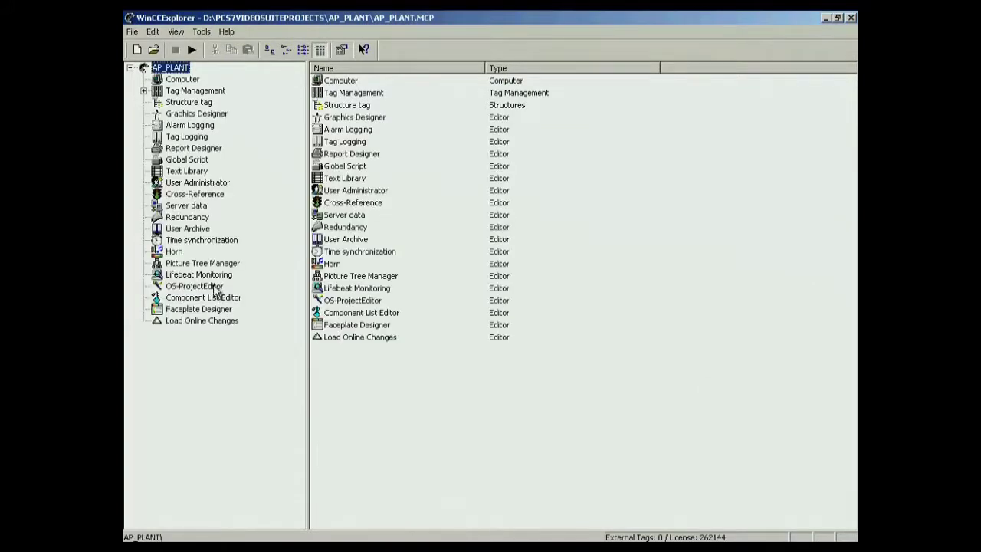
Apply the SIMATIC Standard 1024*736 layout in OS Project Editor, then expand Tag Management > Internal tags
double_click(215, 288)
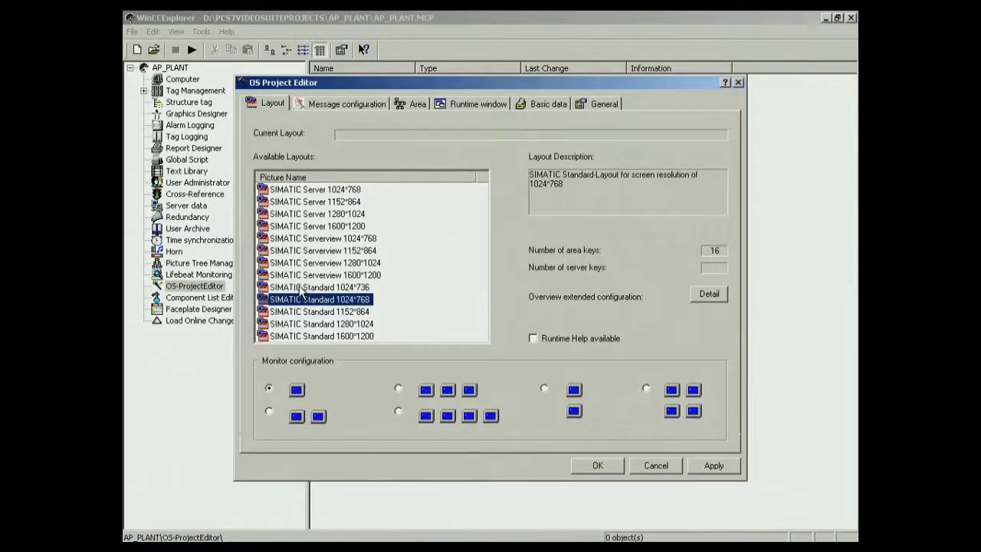
left_click(301, 288)
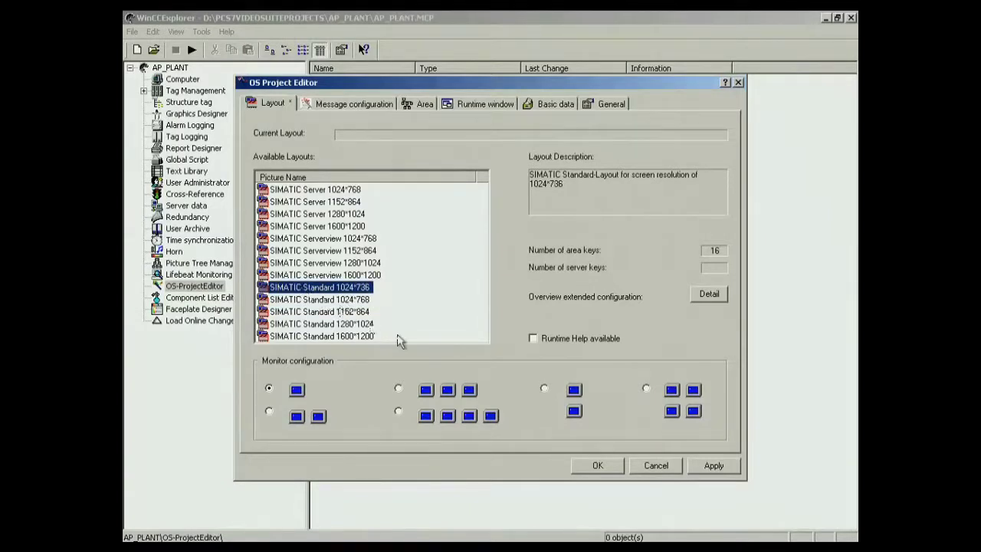
left_click(606, 467)
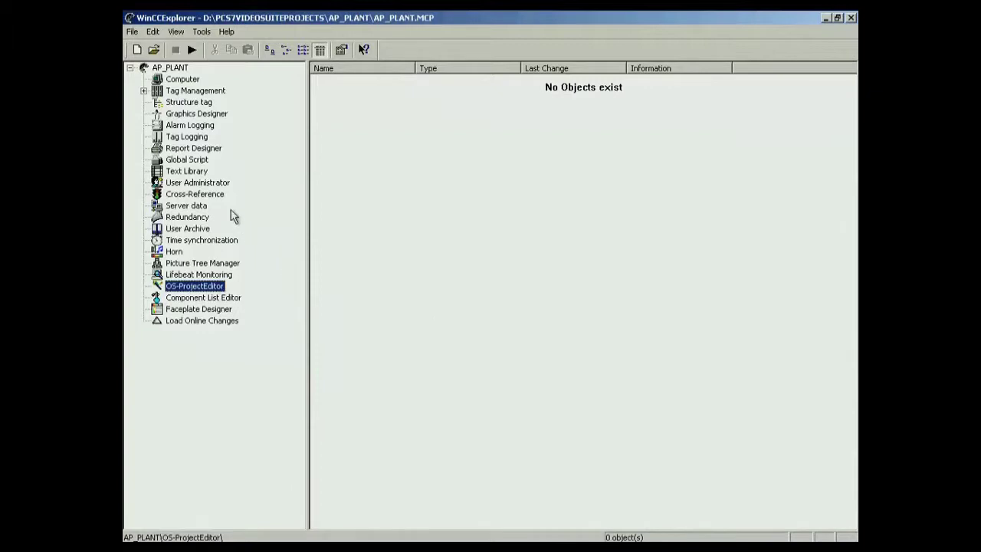
left_click(144, 90)
left_click(157, 102)
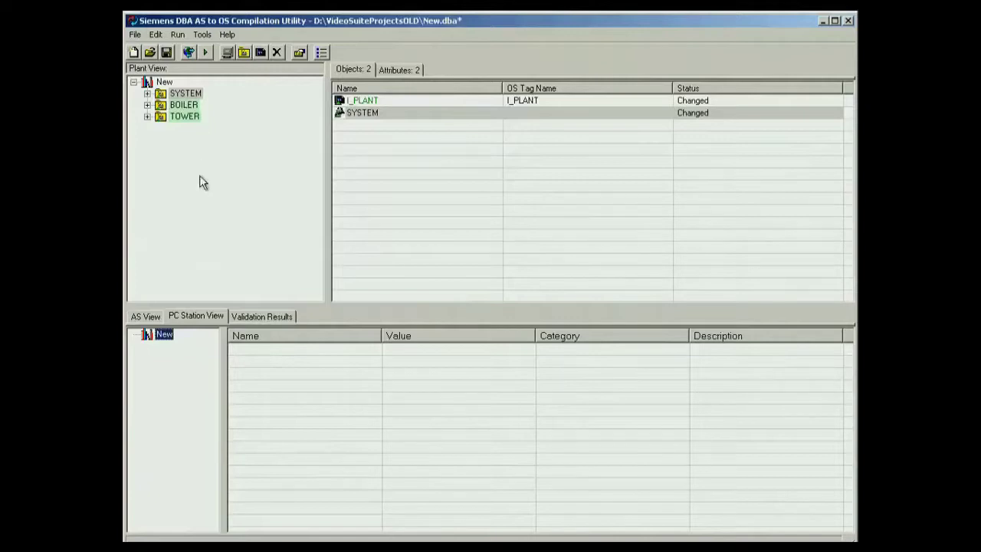
Add a default-named PC Station with a PCS 7 OS (Server/Single Station) application
right_click(170, 340)
left_click(188, 344)
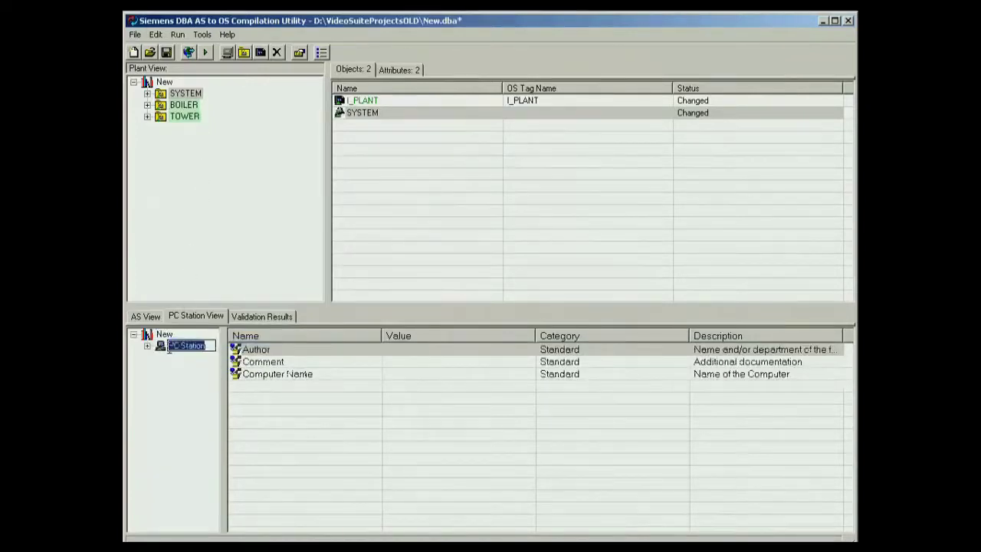
key("Return")
right_click(170, 346)
left_click(176, 357)
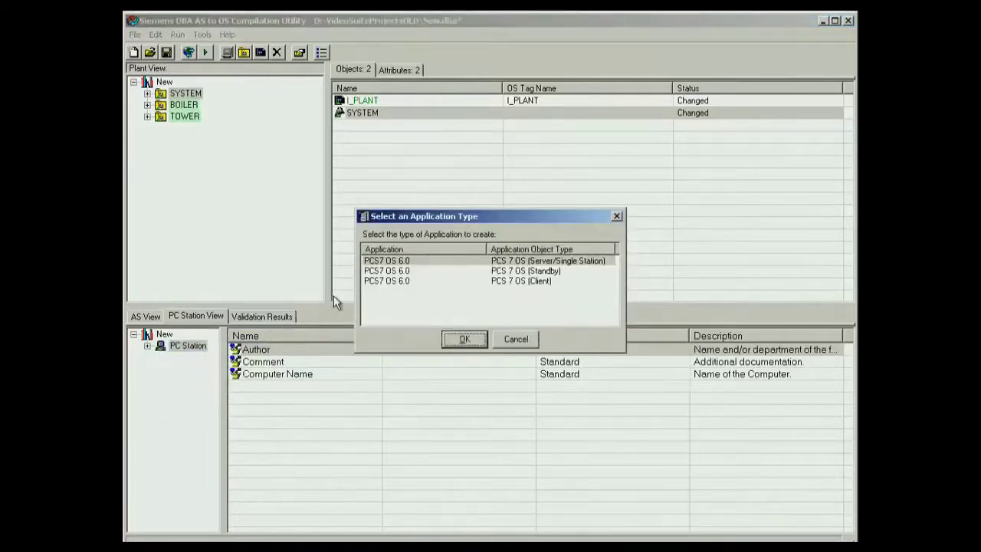
left_click(394, 262)
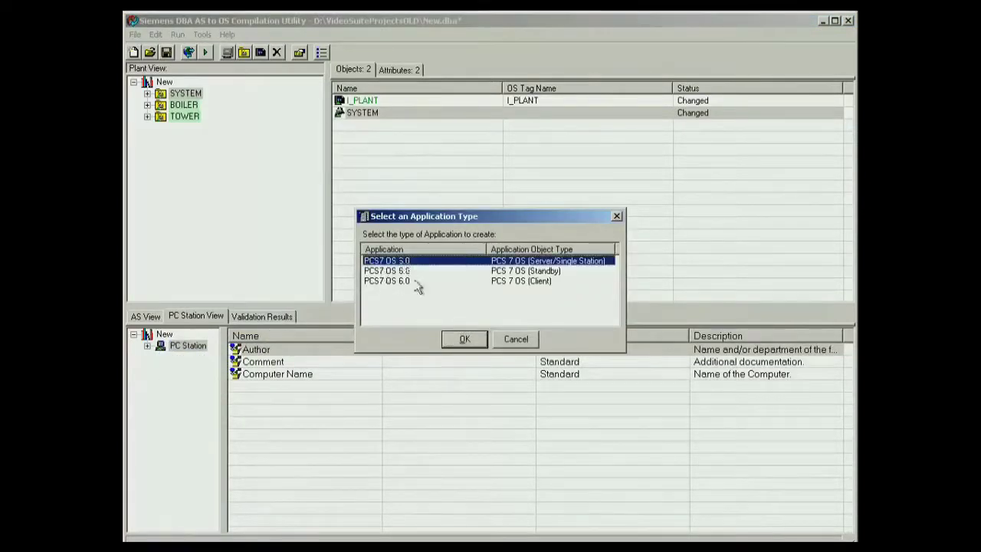
left_click(460, 339)
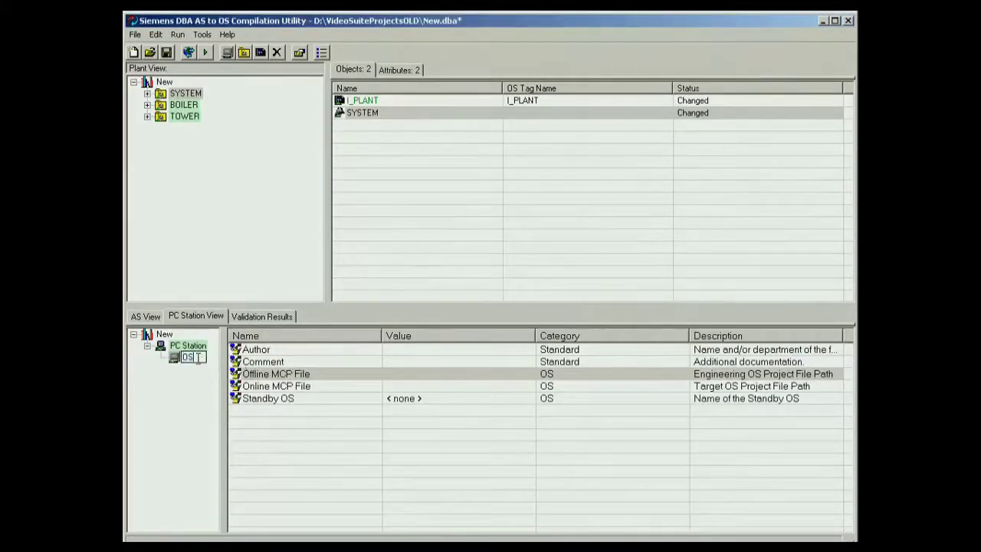
Name the application OSAPACS and set its Offline MCP File to D:\PCS7VideoSuiteProjects\AP_PLANT\AP_PLANT.MCP
type("OSAPACS")
right_click(178, 357)
left_click(181, 362)
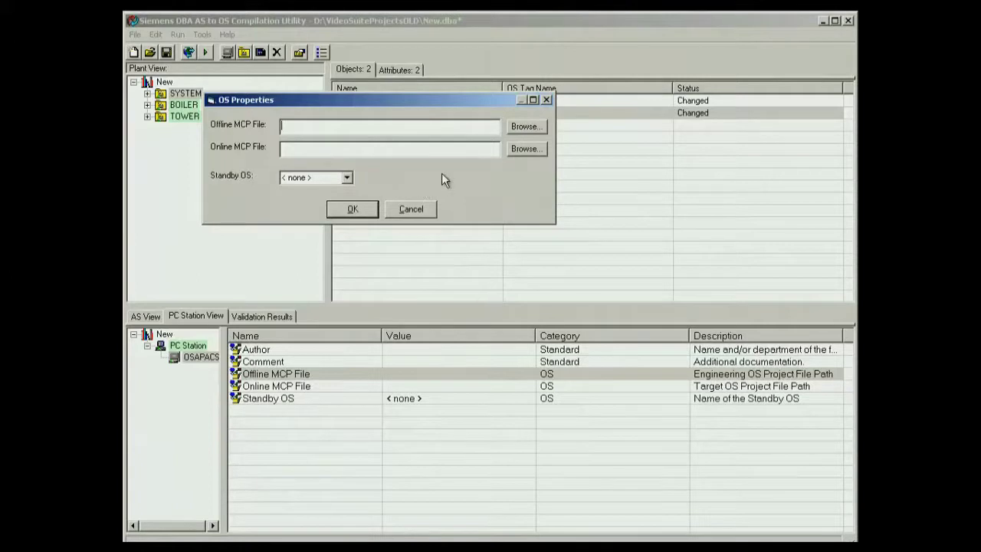
left_click(525, 127)
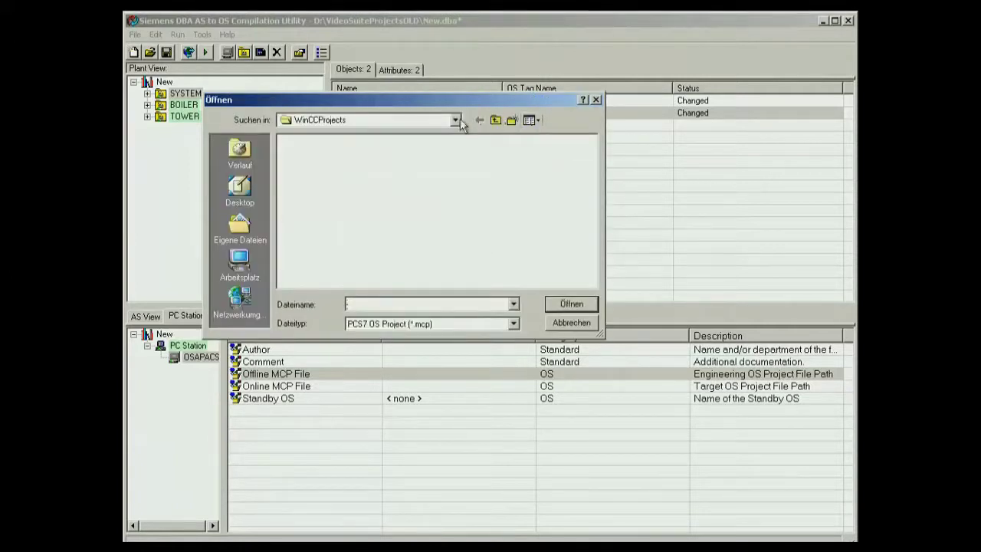
left_click(457, 120)
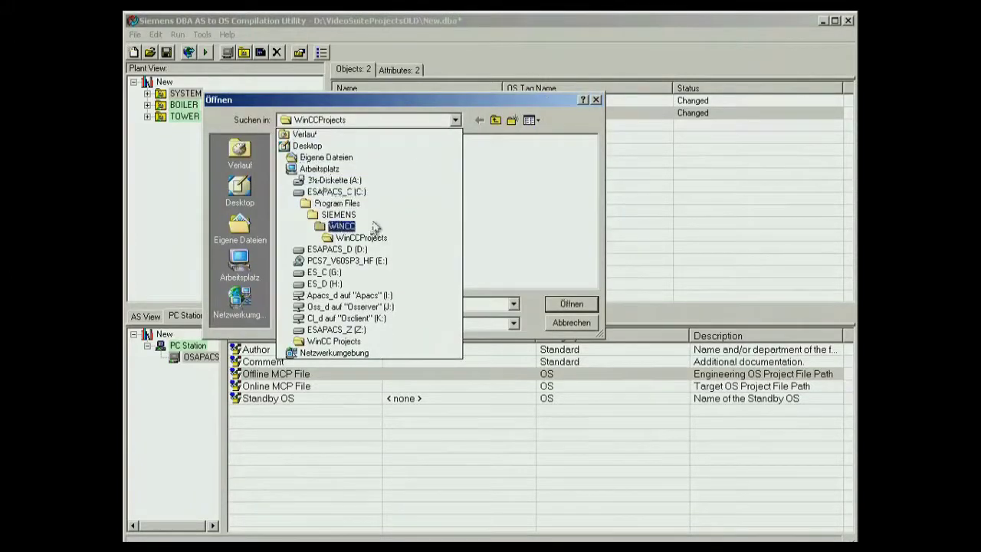
left_click(355, 250)
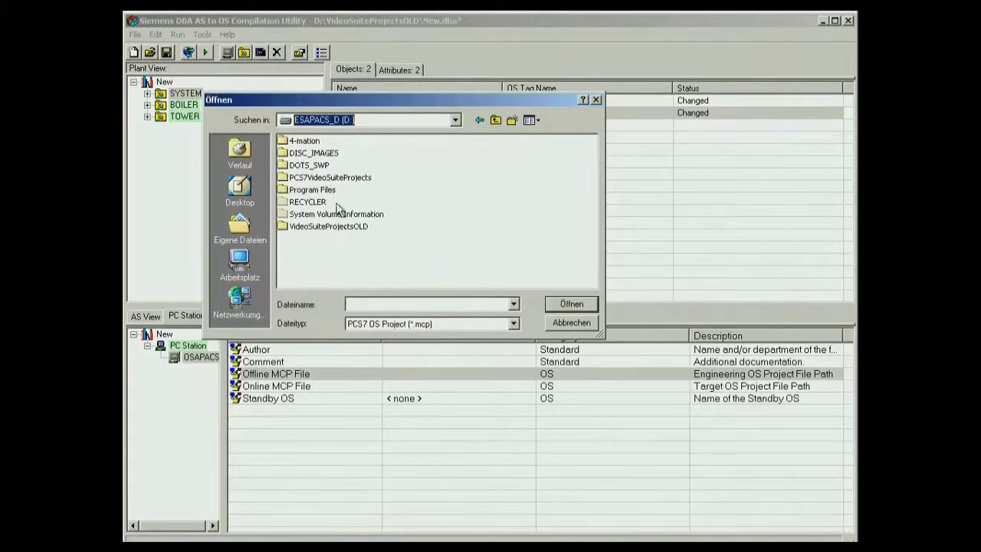
double_click(331, 177)
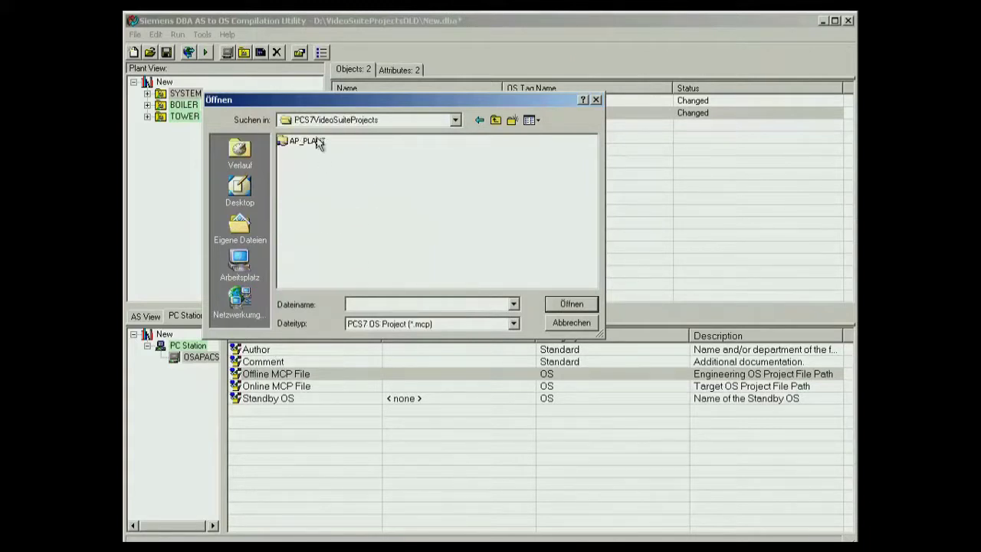
double_click(318, 143)
double_click(377, 226)
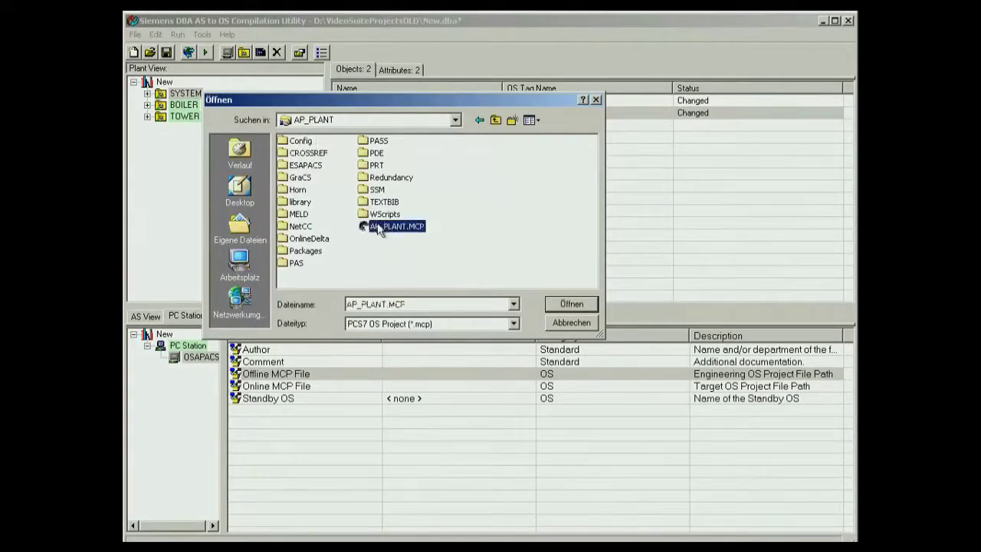
left_click(362, 207)
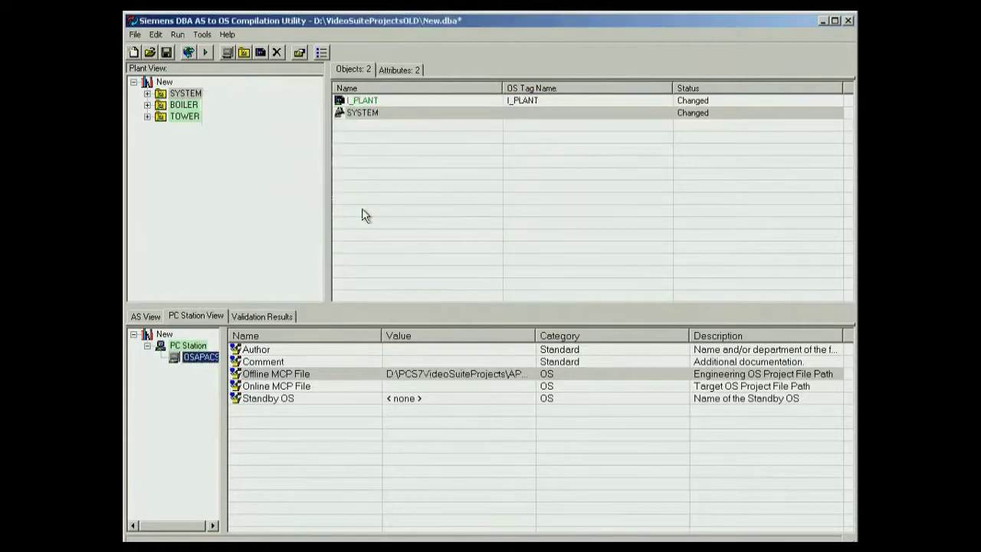
In SYSTEM's folder properties, tick OSAPACS under Assigned Components and confirm
right_click(186, 92)
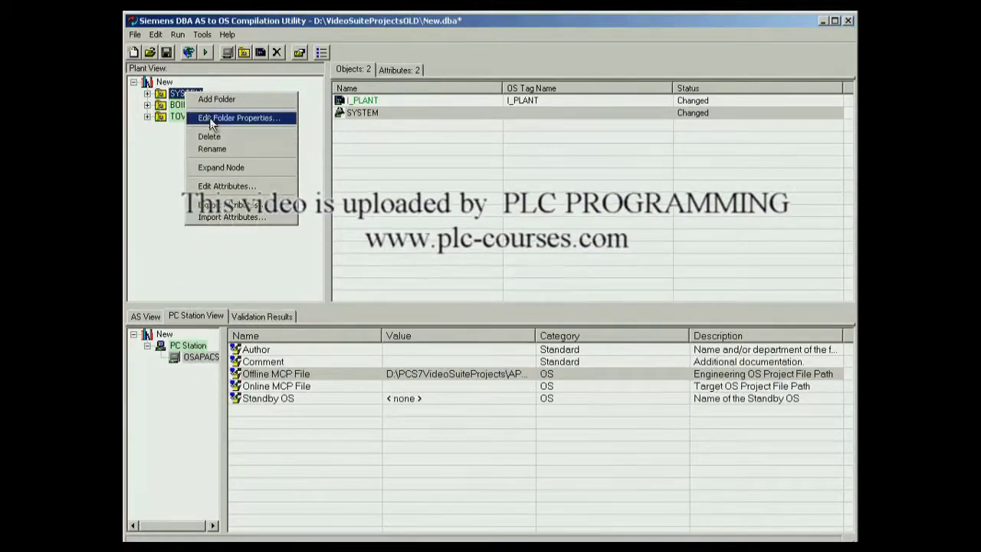
left_click(211, 119)
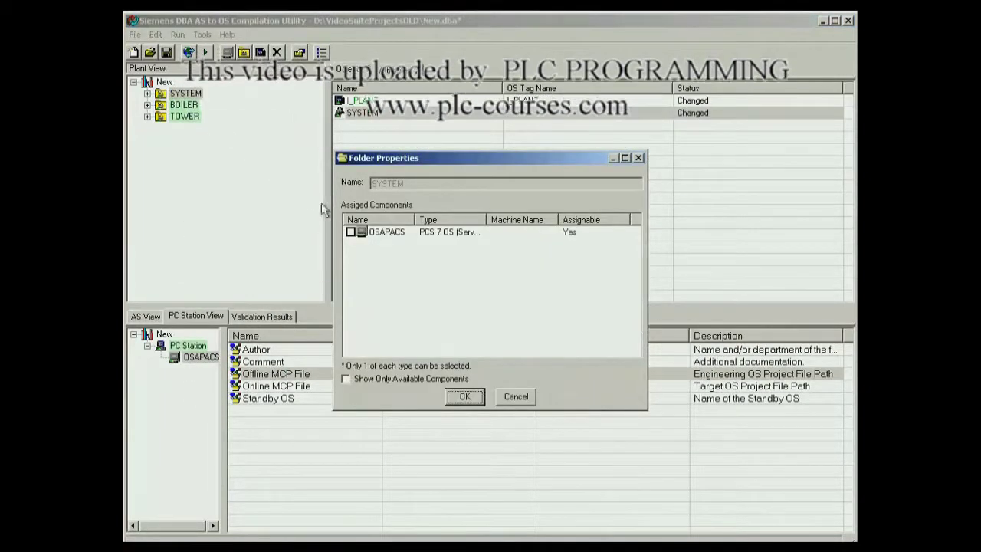
left_click(352, 232)
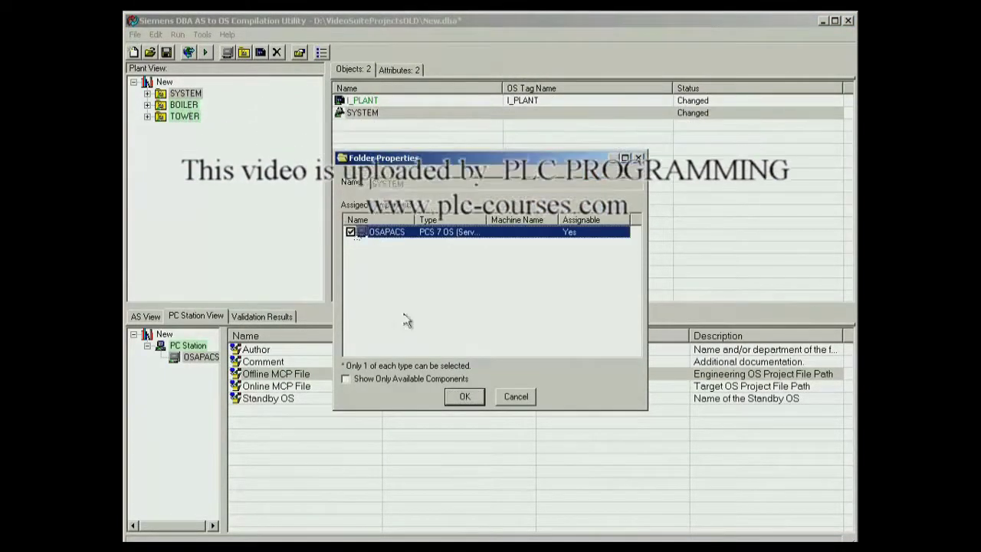
left_click(466, 398)
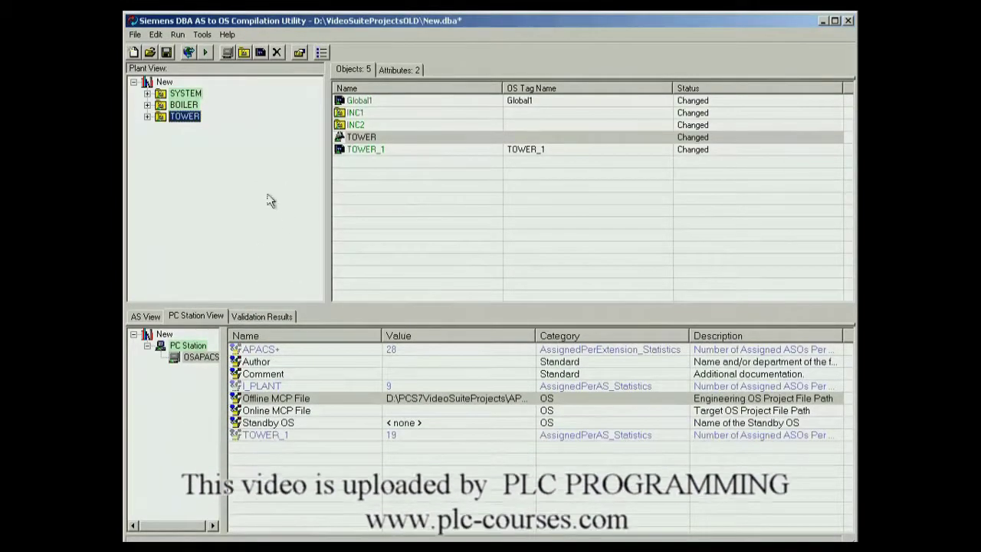
Use Save Project As to store the project as AP_PLANT.dba in D:\PCS7VideoSuiteProjects\AP_PLANT
left_click(135, 34)
left_click(154, 90)
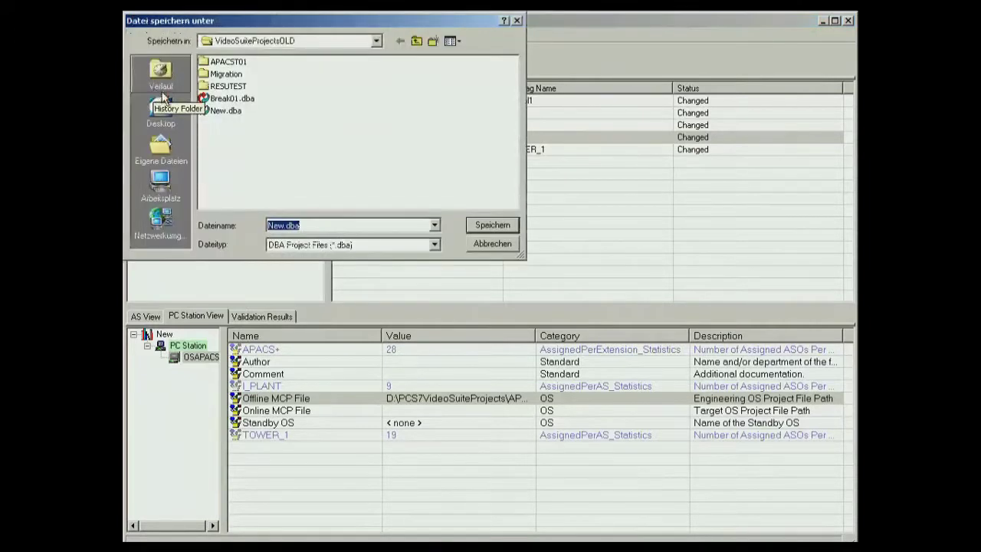
left_click(317, 40)
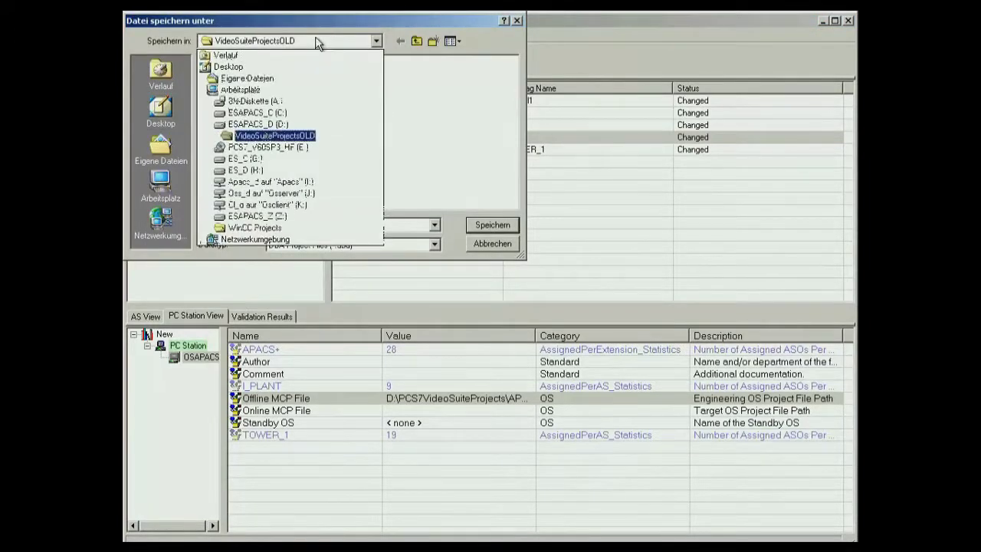
left_click(283, 124)
double_click(270, 99)
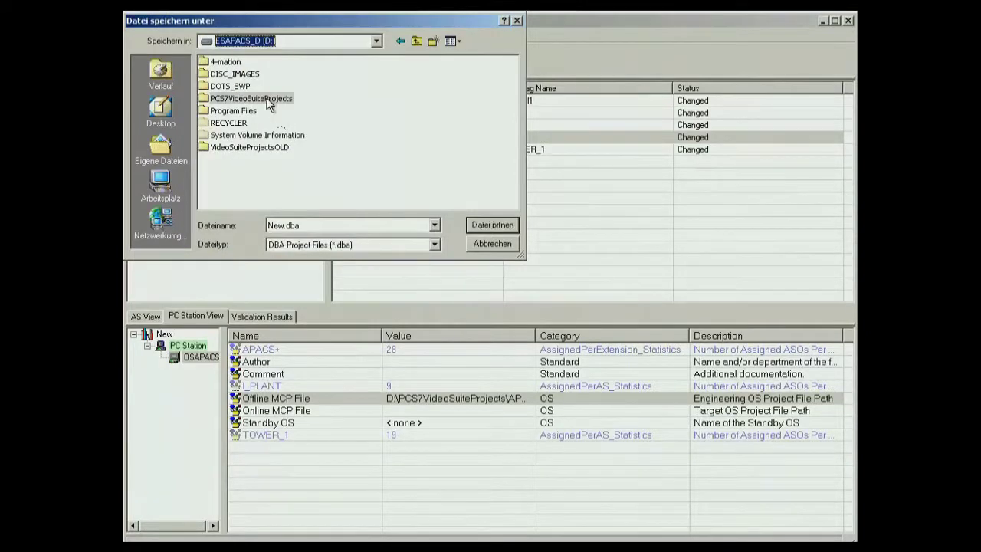
double_click(215, 63)
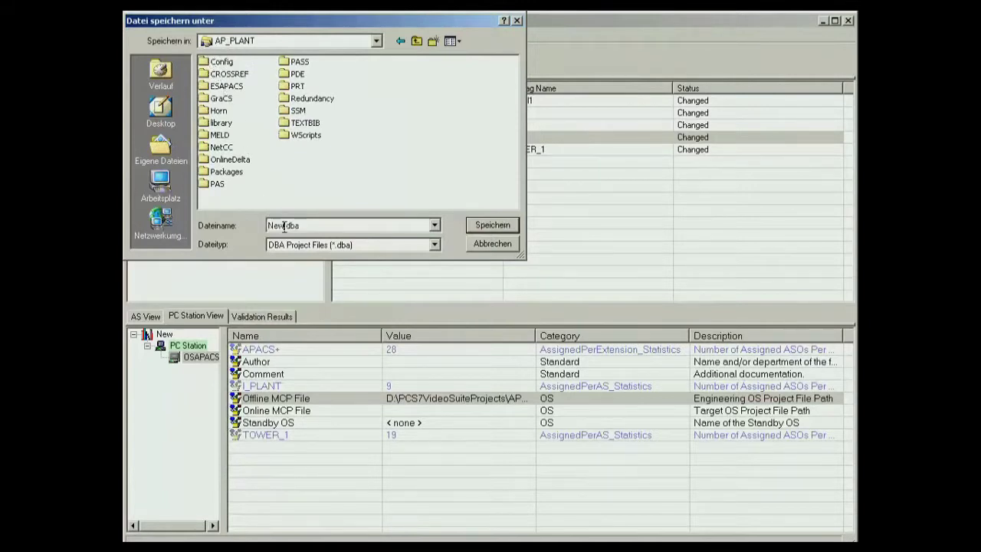
key("BackSpace")
type("AP_PLANT")
left_click(477, 227)
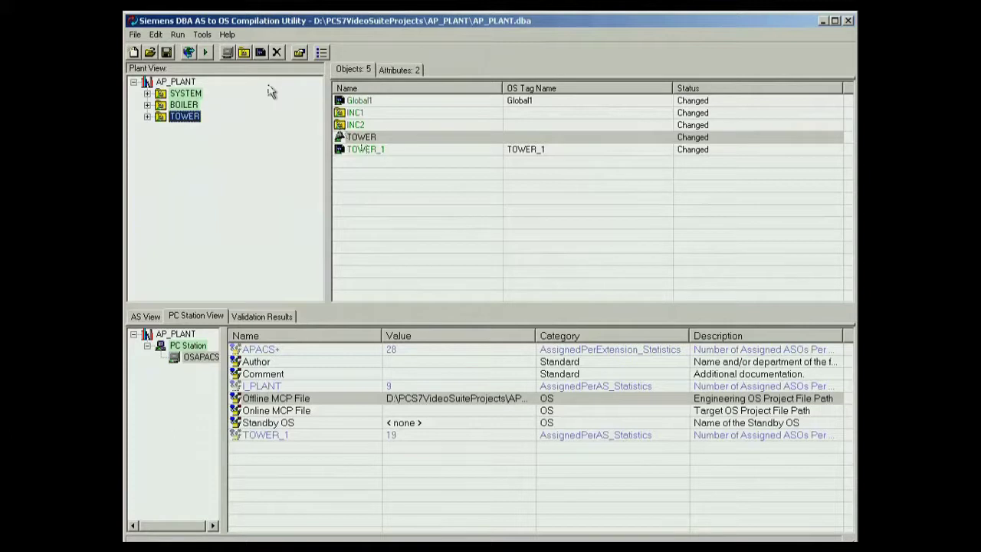
Compile the entire OSAPACS OS and close the status report once it completes with 2 warnings
left_click(207, 53)
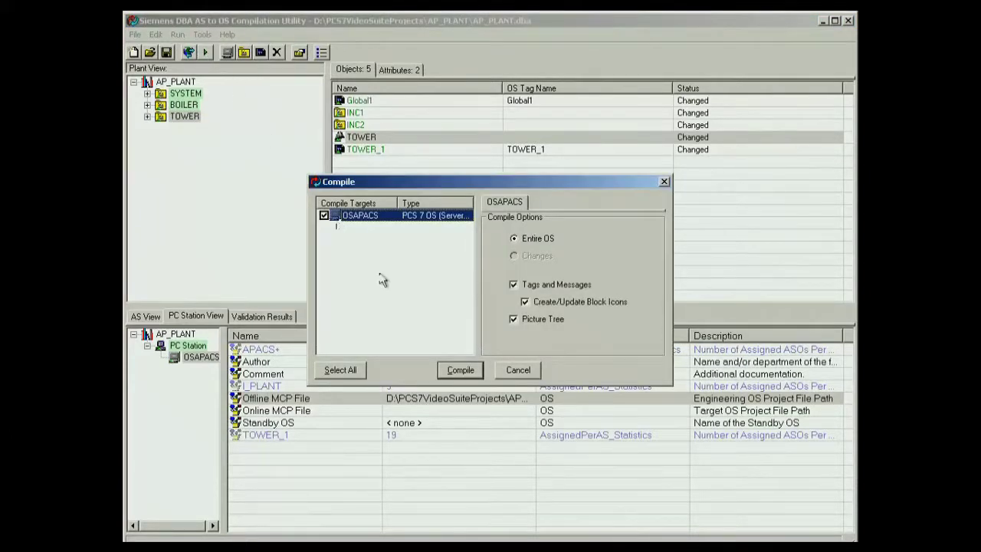
left_click(459, 371)
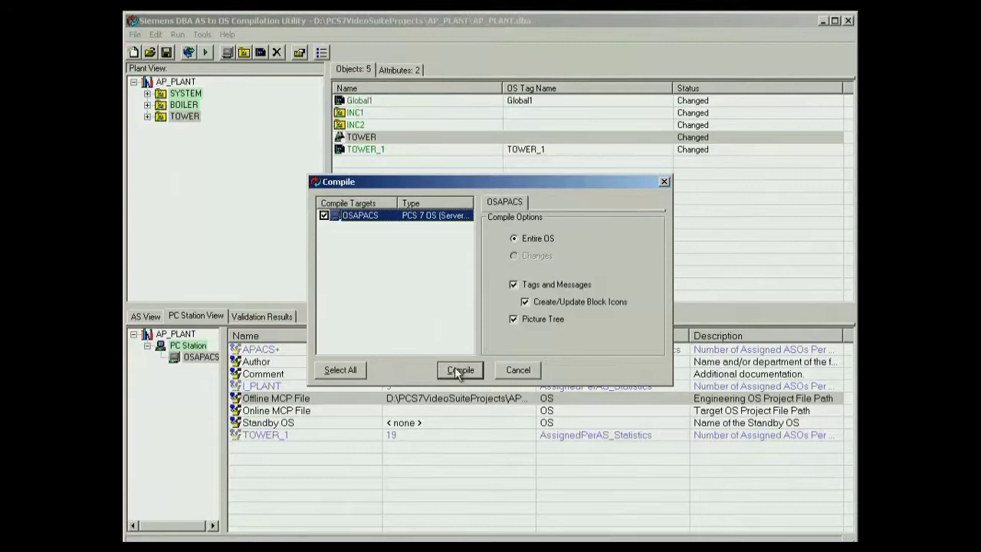
left_click(458, 371)
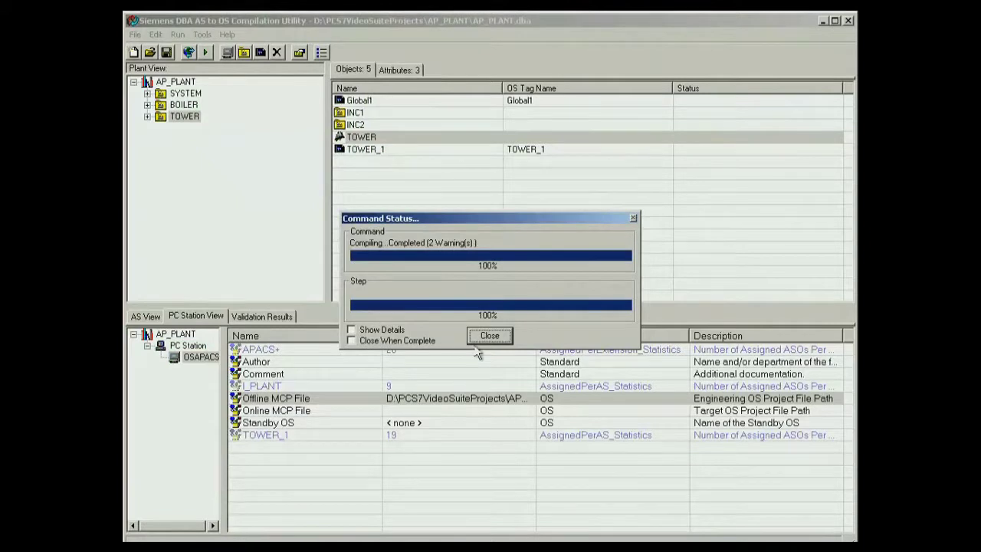
left_click(489, 336)
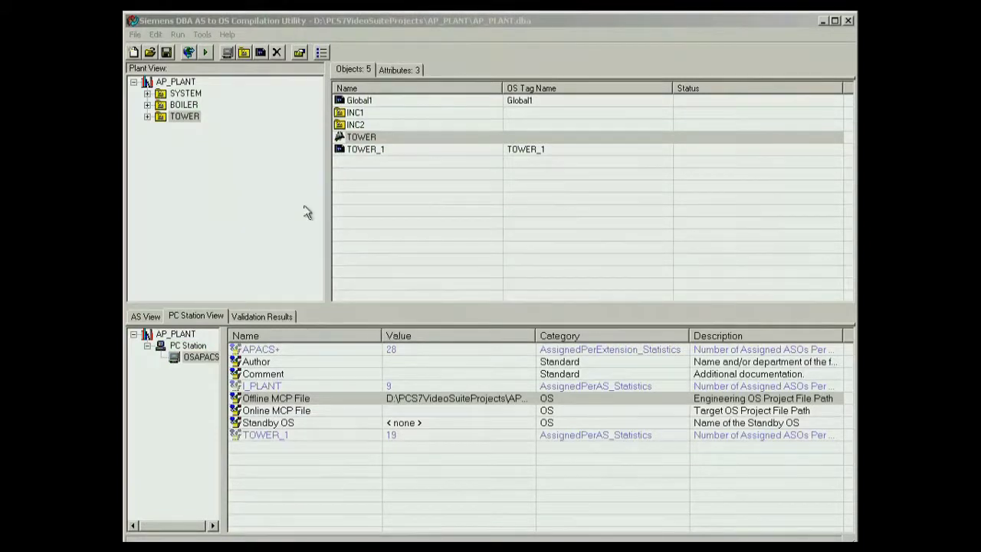
left_click(135, 34)
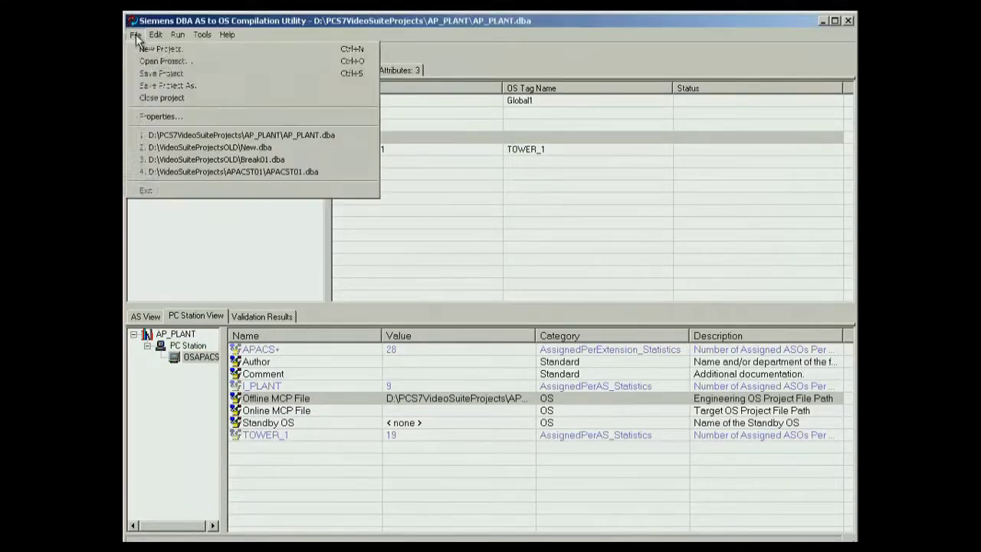
Exit the DBA utility, expand Tag Management > APACS+ > APACS+ Unit > APACS+, and autofit the tag Name column
left_click(146, 190)
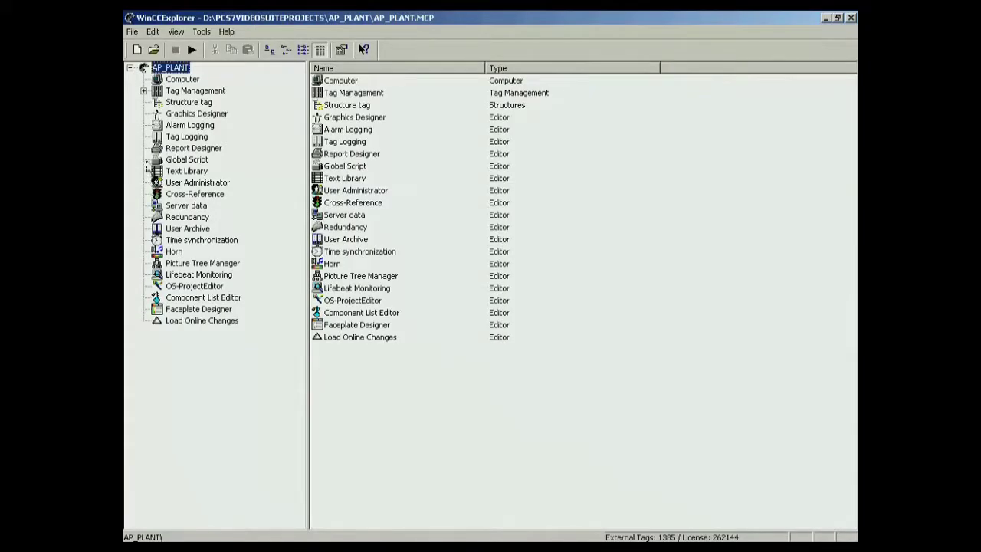
left_click(143, 91)
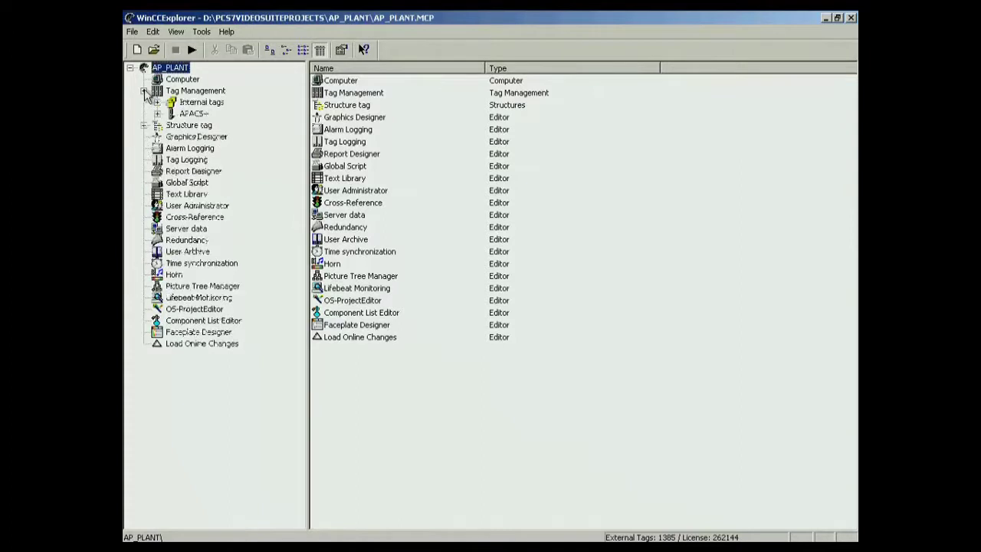
left_click(157, 113)
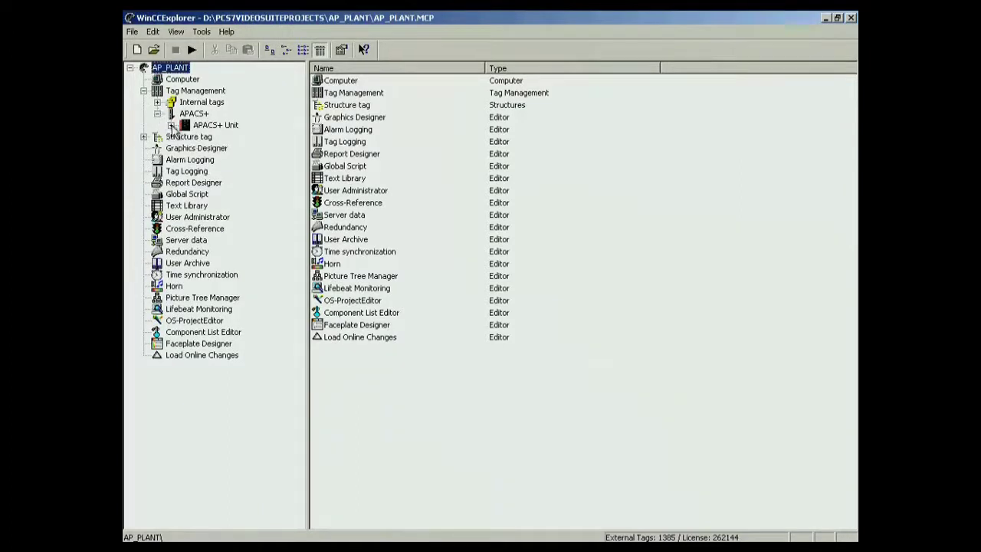
left_click(171, 125)
left_click(220, 137)
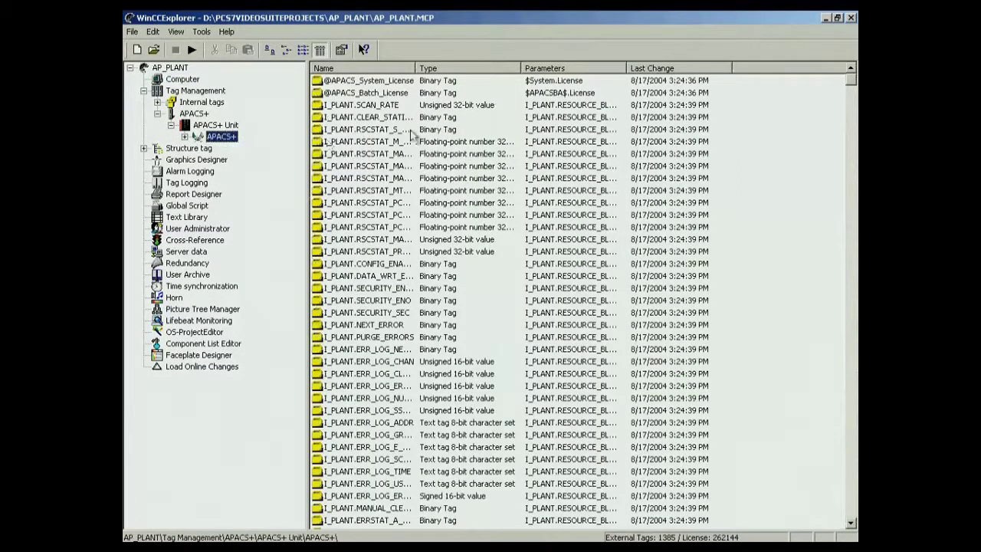
double_click(415, 69)
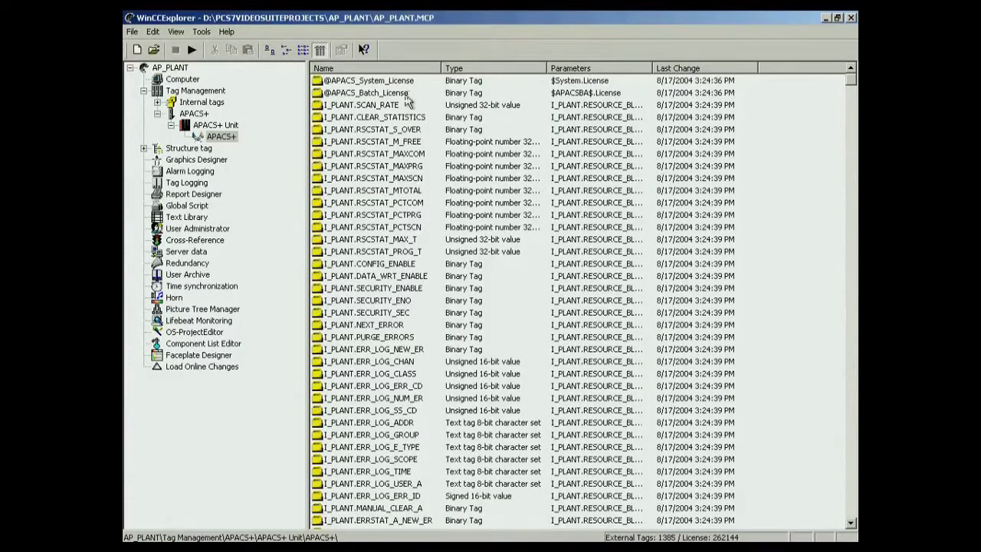
left_click(214, 159)
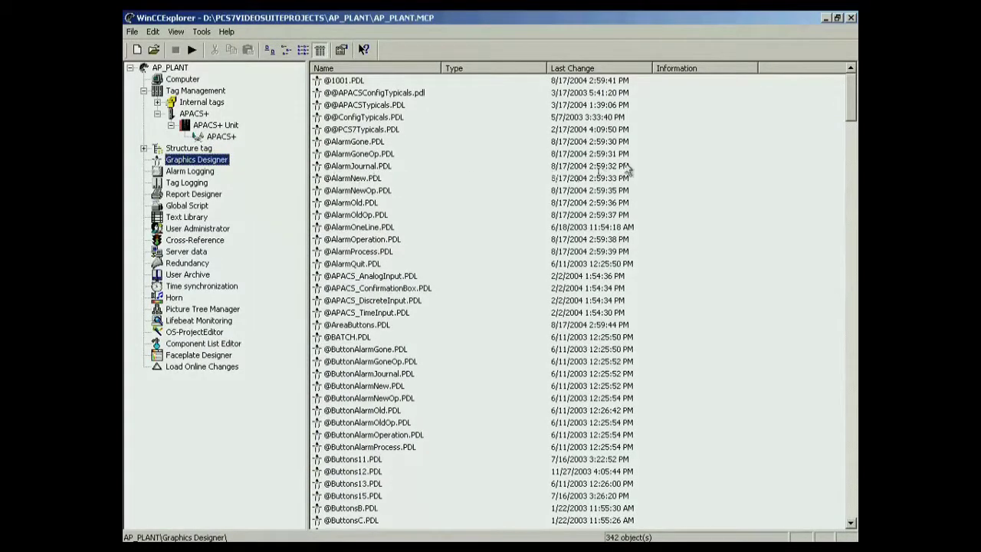
Scroll to the bottom of the picture list, then view BOILER.Pdl and close it
left_click_drag(853, 115, 853, 506)
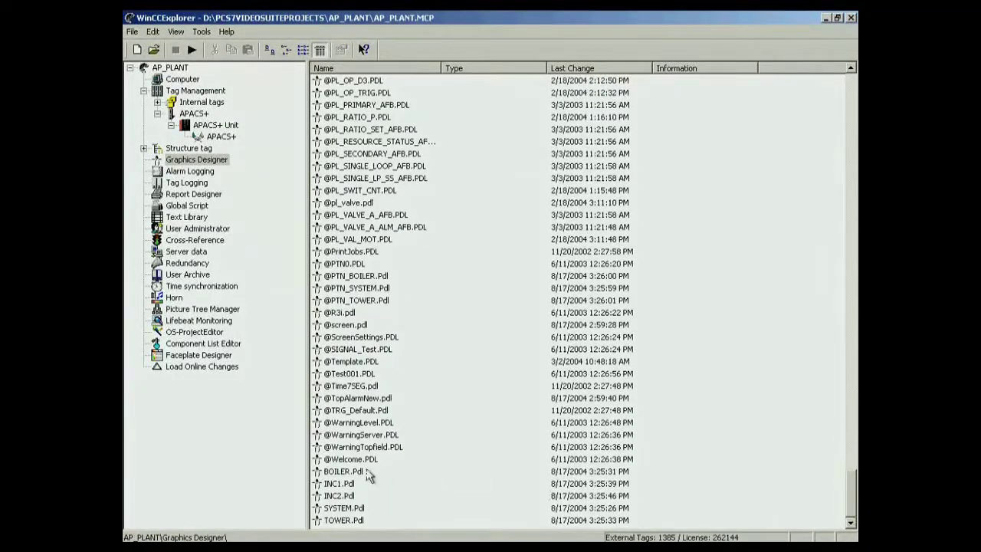
double_click(350, 470)
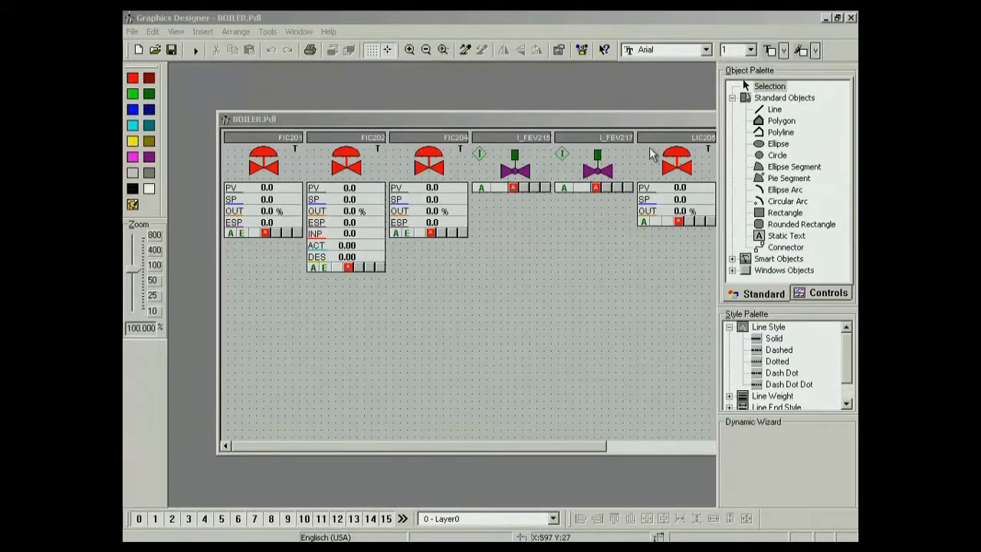
left_click(854, 17)
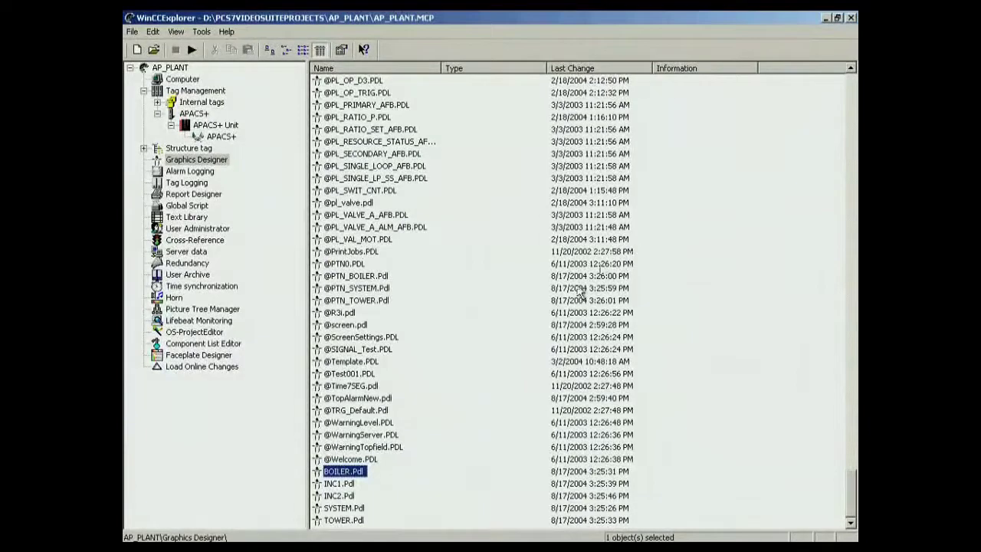
Review INC1.Pdl enlarged in the picture editor, then close it and return to the project
double_click(348, 483)
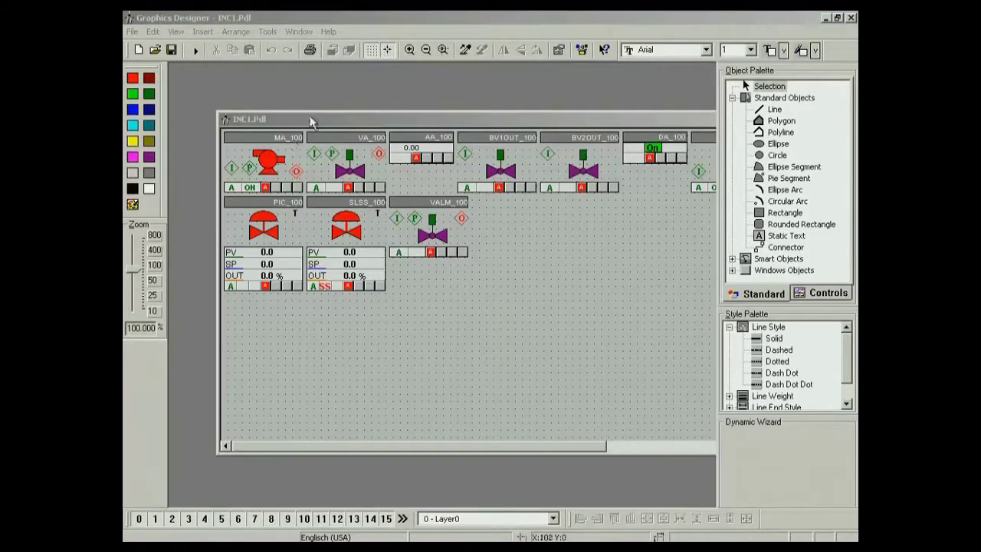
double_click(311, 122)
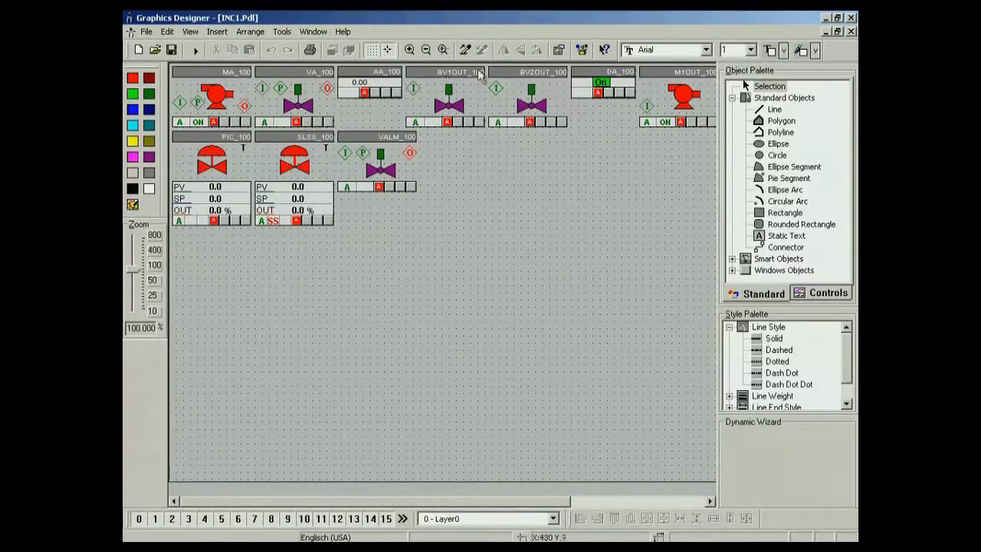
left_click(851, 19)
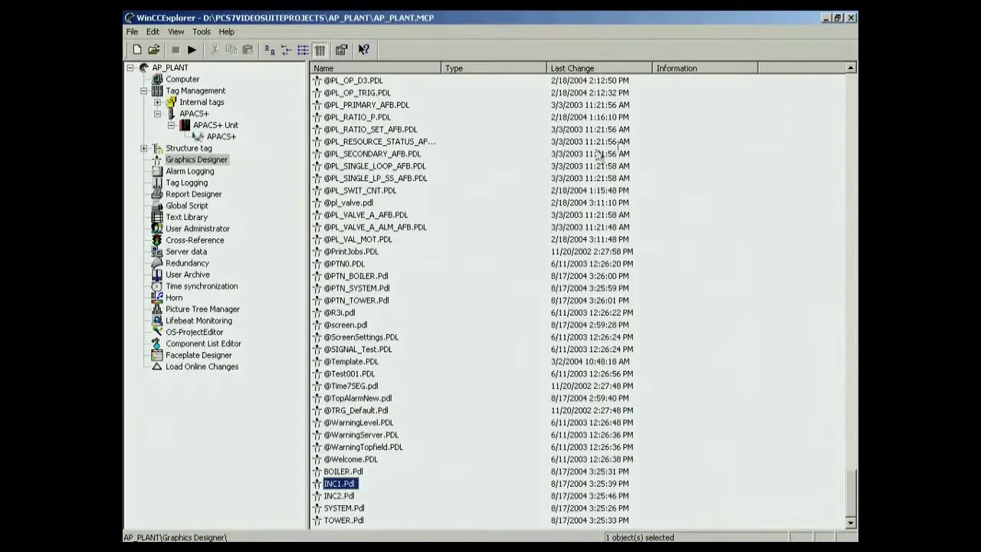
Create the server data package for physical computer APACS, acknowledge success, then choose Load Online Changes
right_click(198, 253)
left_click(214, 262)
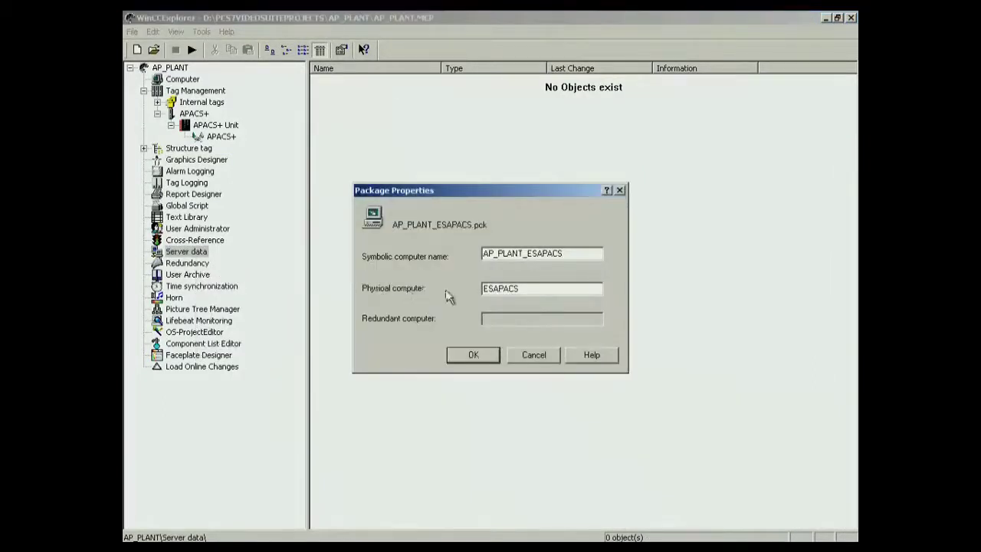
left_click_drag(523, 289, 465, 292)
type("APACS")
left_click(473, 354)
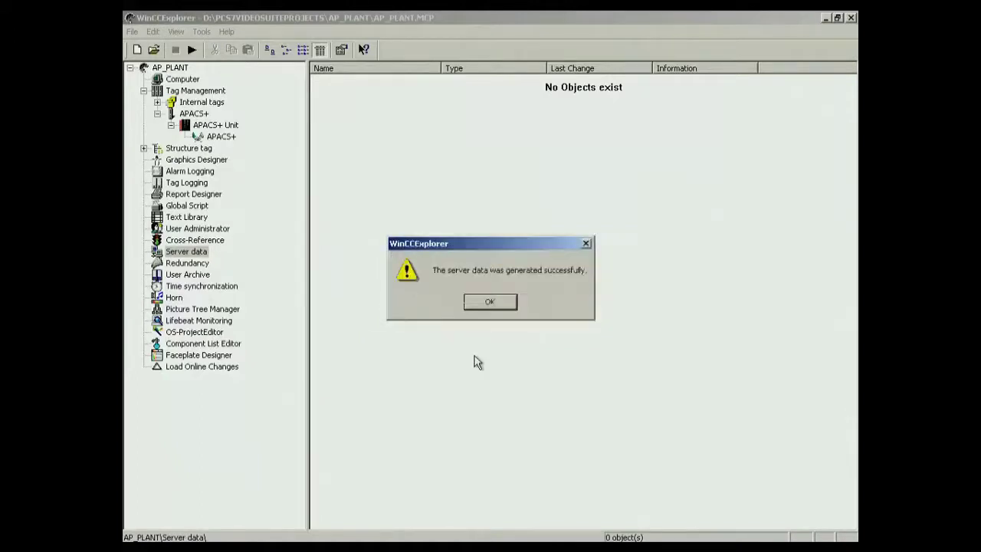
left_click(492, 303)
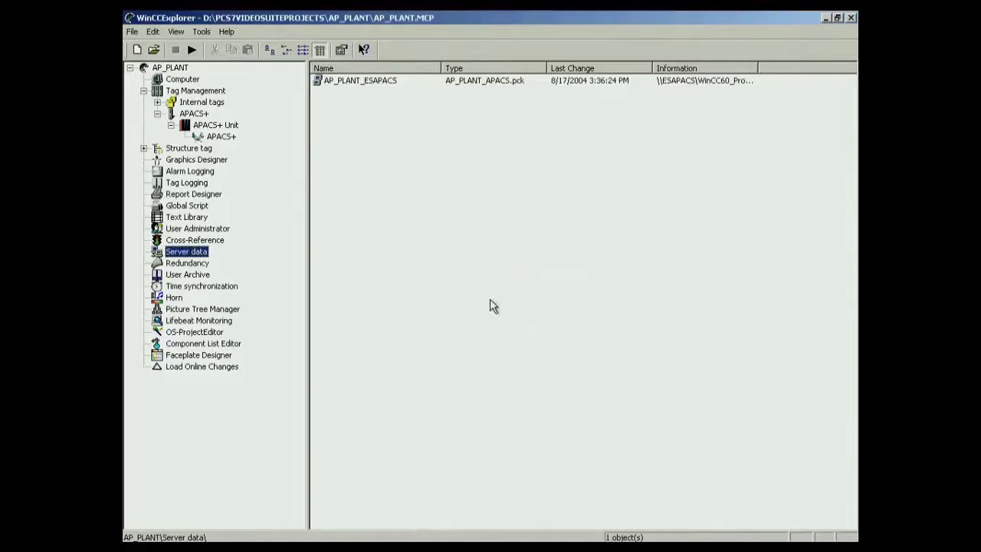
right_click(178, 369)
left_click(196, 374)
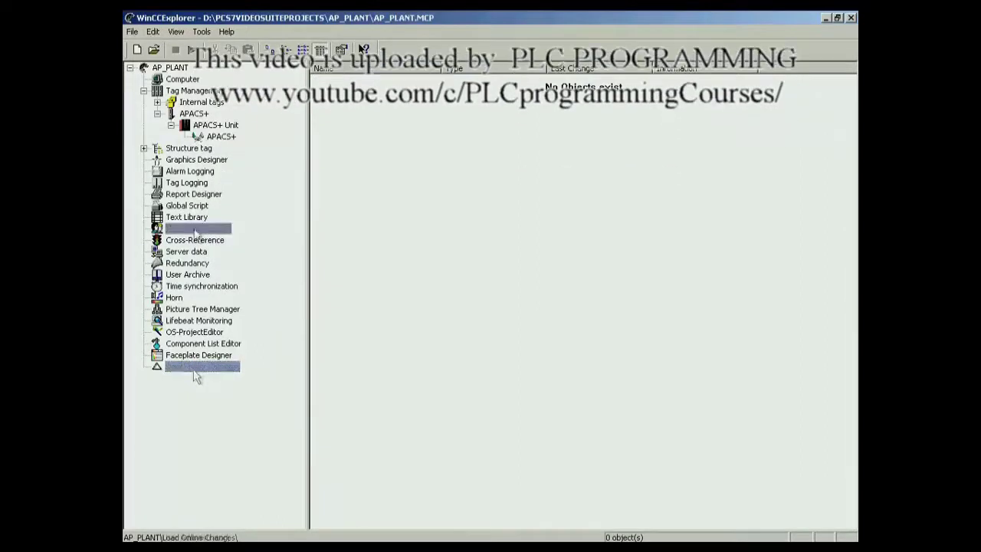
Close the AP_PLANT project, exit WinCC Explorer, and launch the WinCC Project Duplicator
left_click(194, 228)
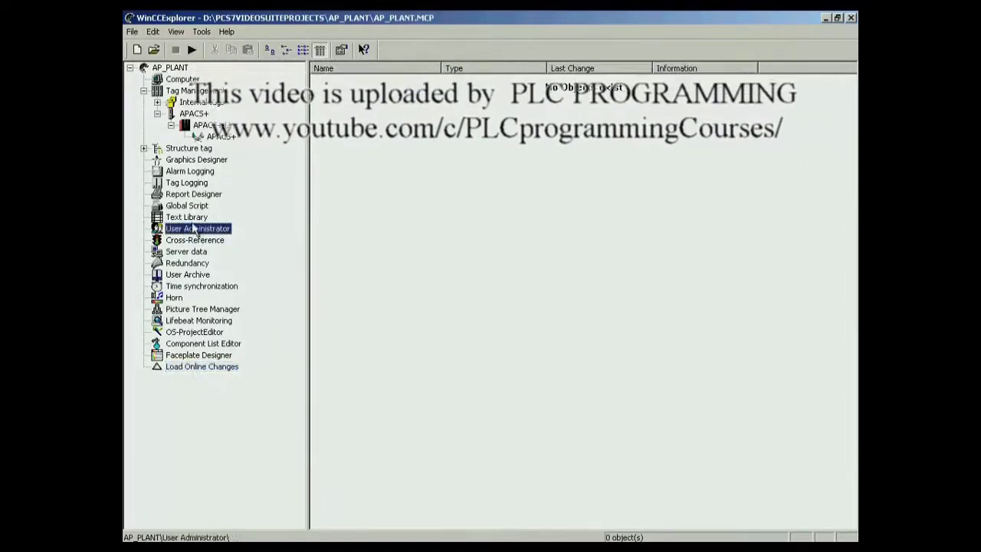
left_click(132, 31)
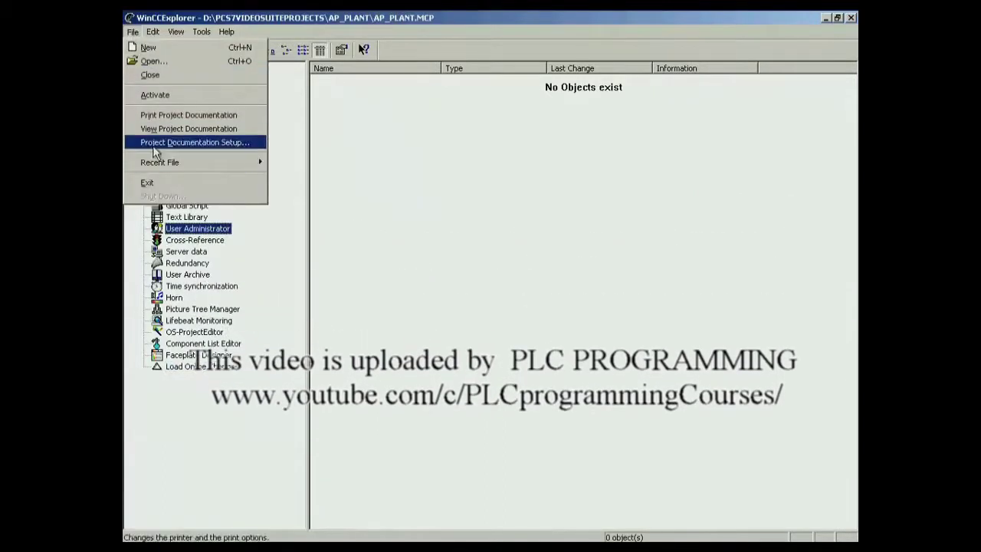
left_click(148, 183)
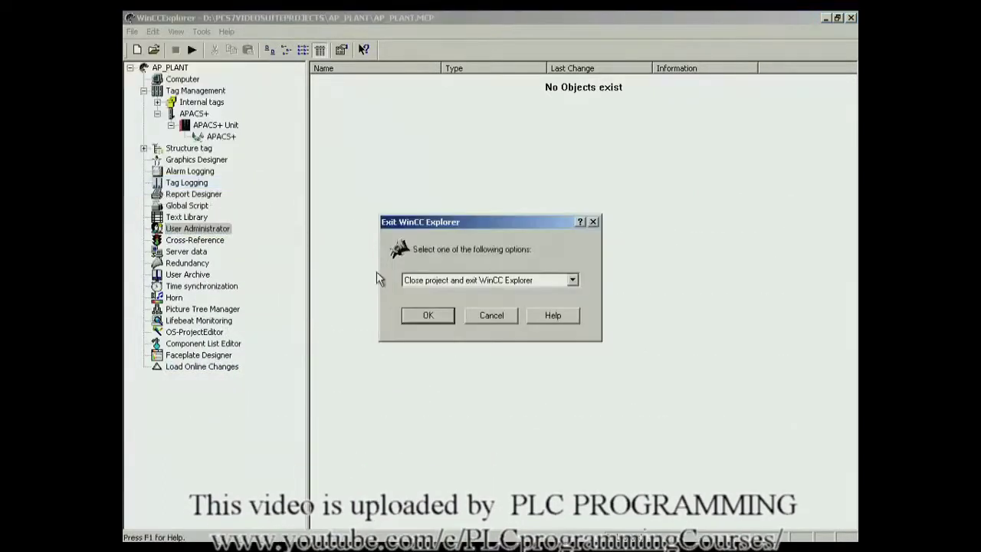
left_click(424, 315)
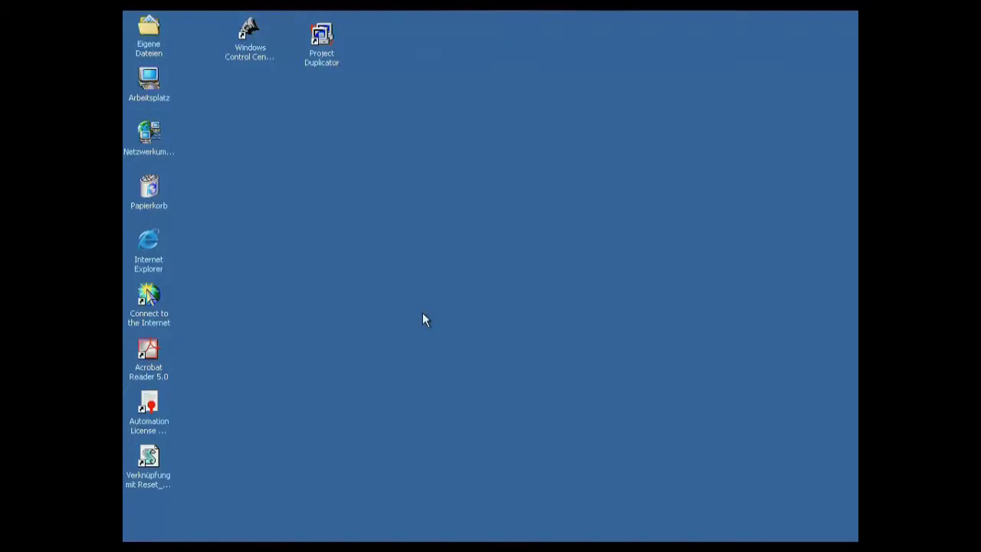
double_click(325, 43)
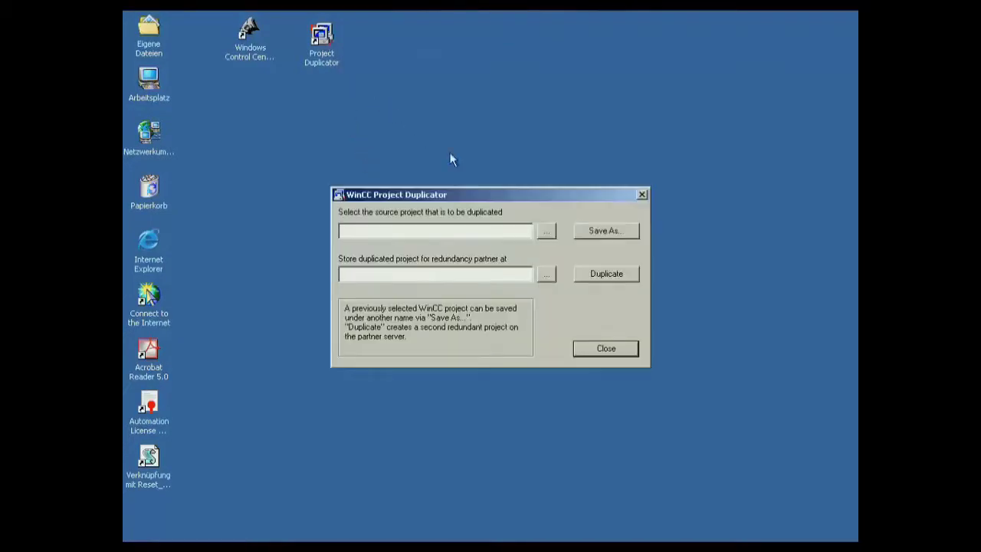